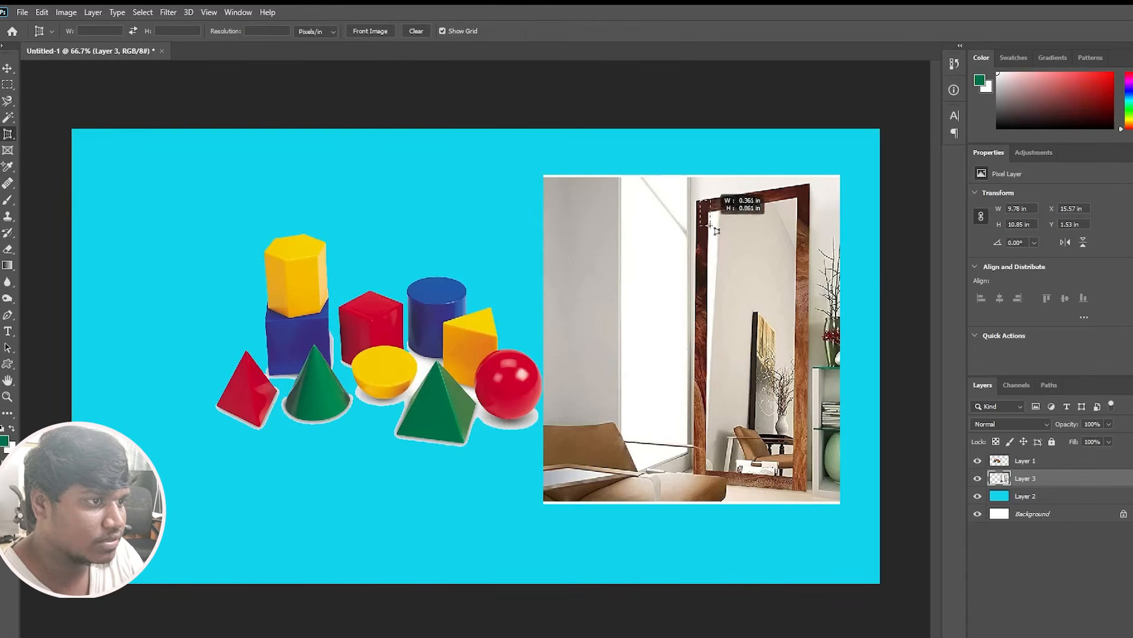
Try a perspective crop to the outer corners of the mirror's wooden frame, and undo the crop.
drag(774, 351, 803, 481)
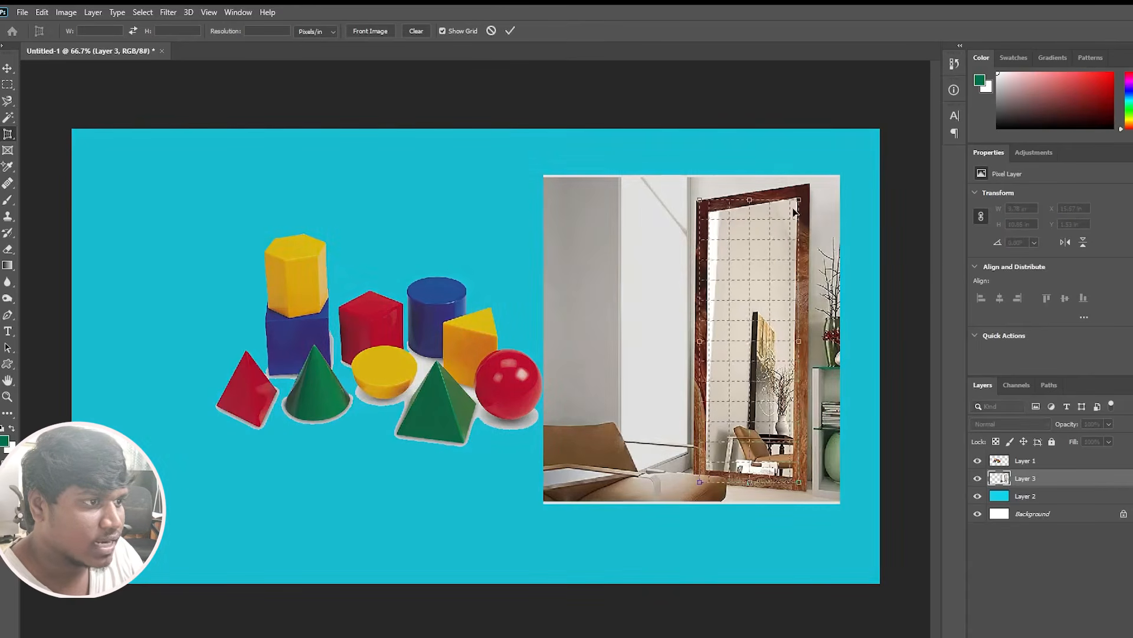
drag(800, 202, 811, 186)
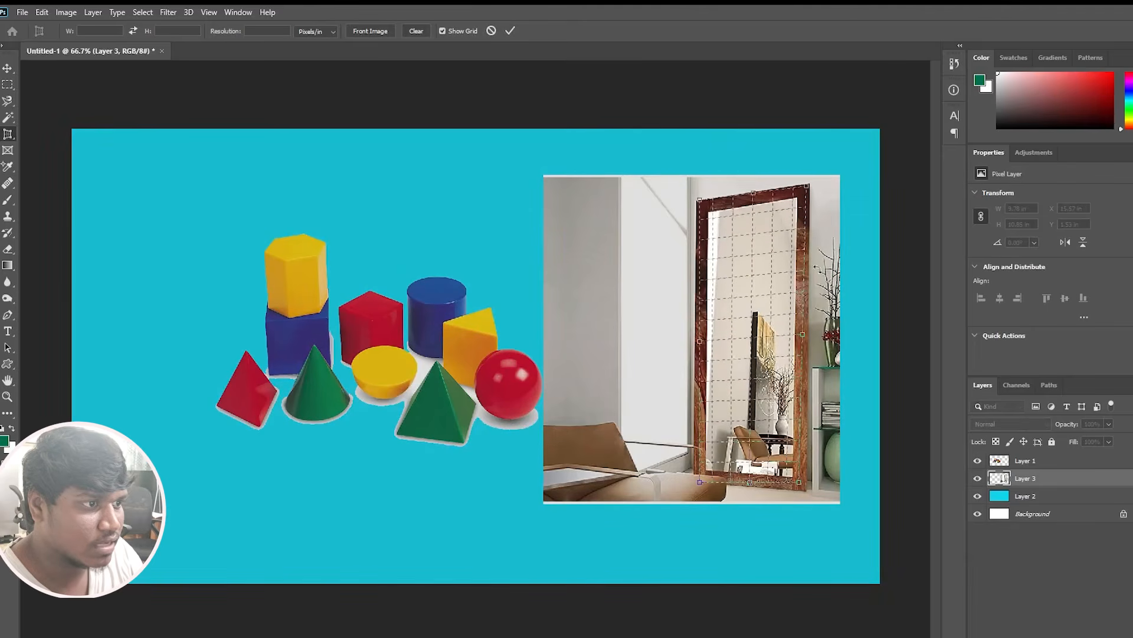
drag(802, 334, 808, 334)
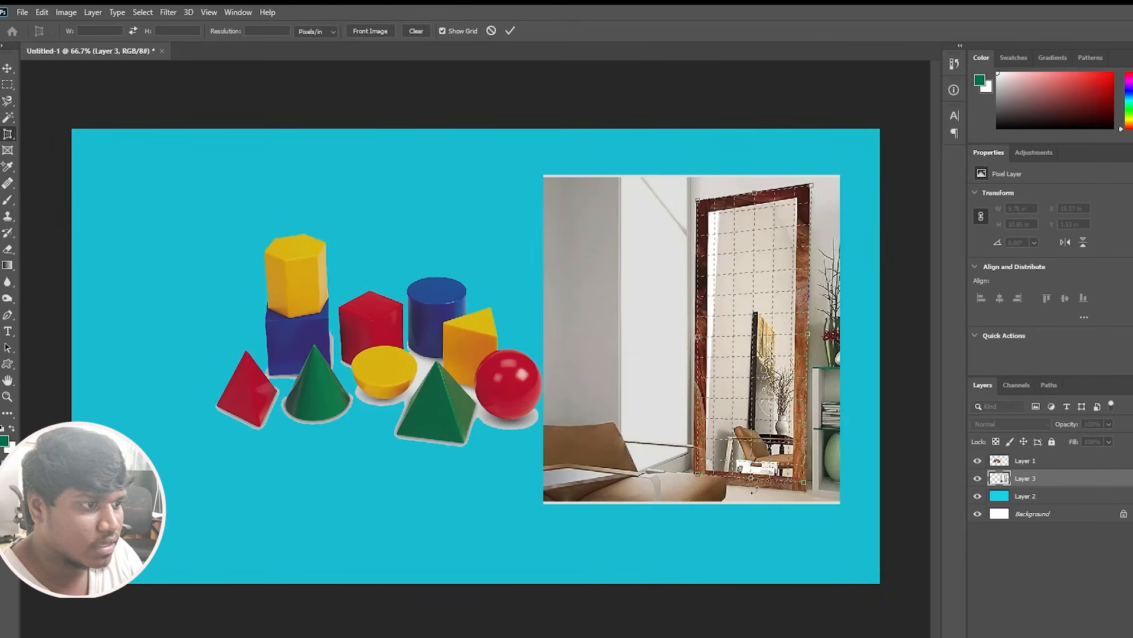
drag(803, 484, 804, 488)
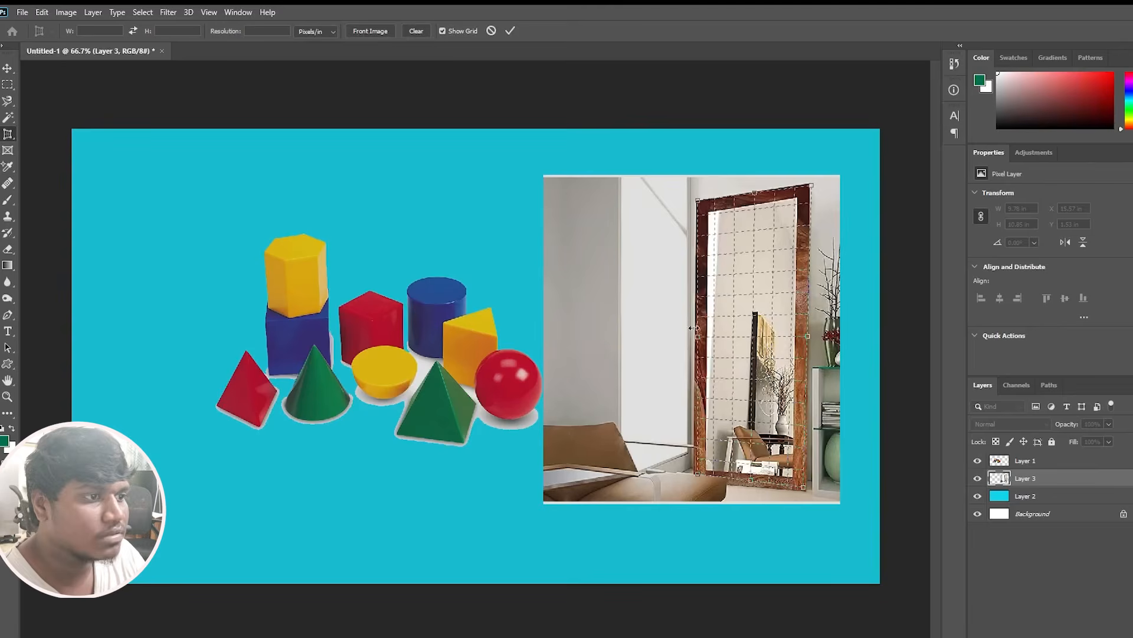
key(Return)
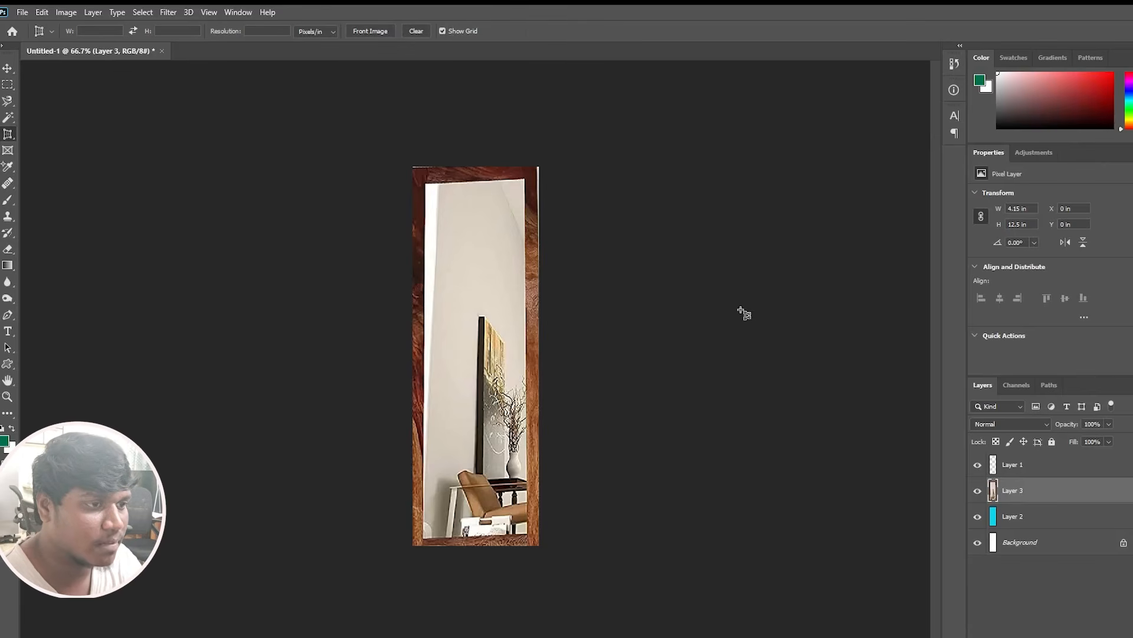
key(ctrl+z)
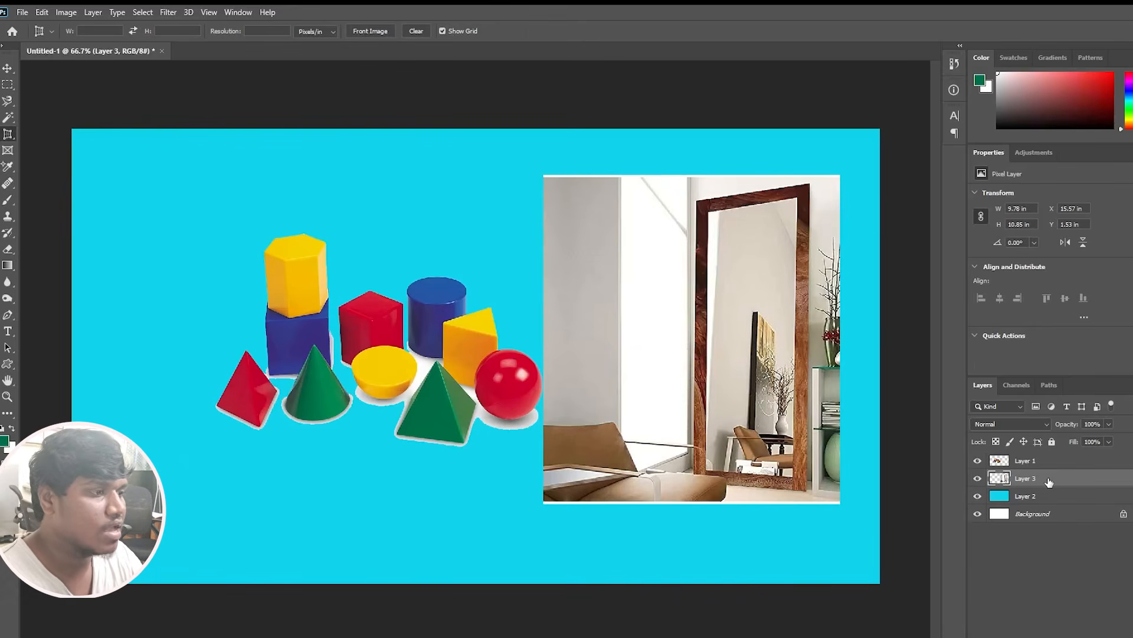
Delete the mirror photo layer and draw an elliptical frame about 6.08 × 6.43 in on the empty blue area beside the blocks.
key(Delete)
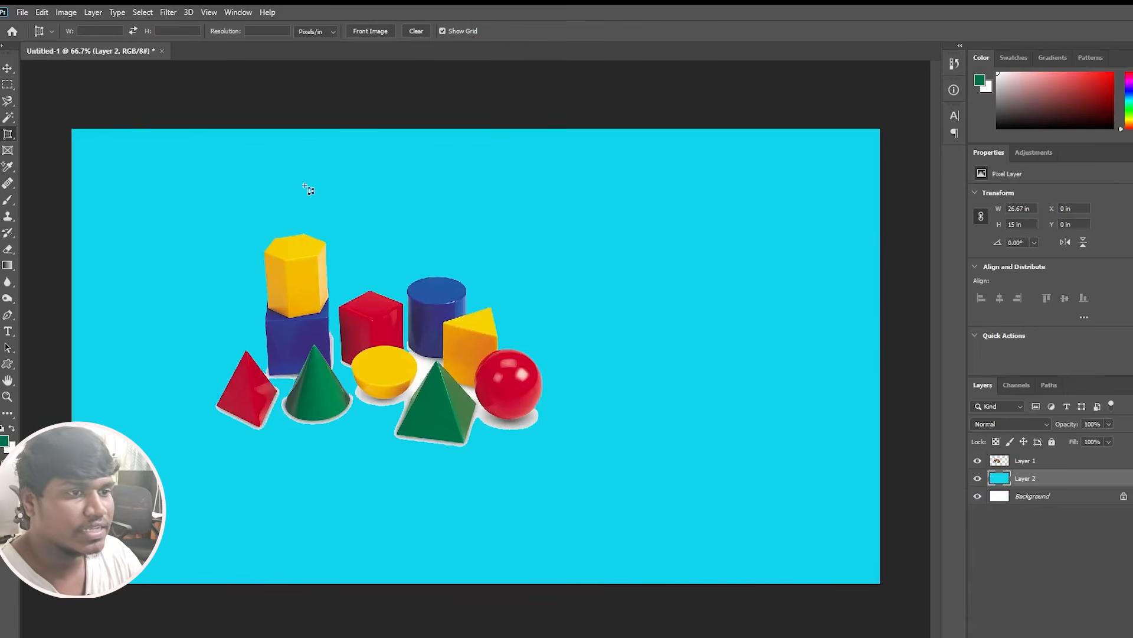
click(7, 154)
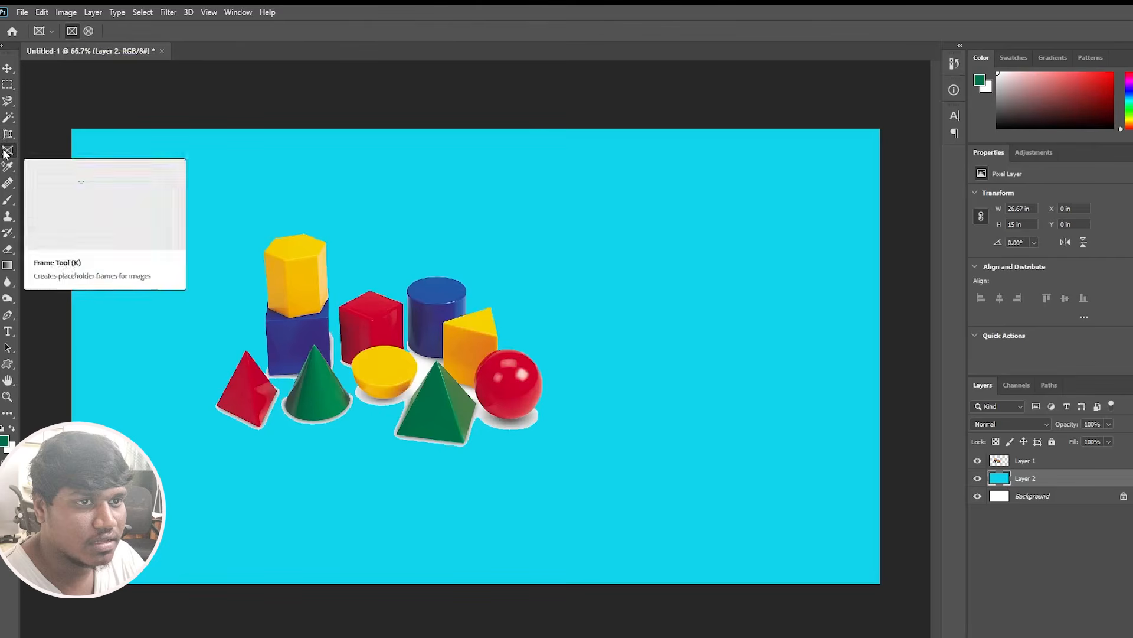
click(88, 31)
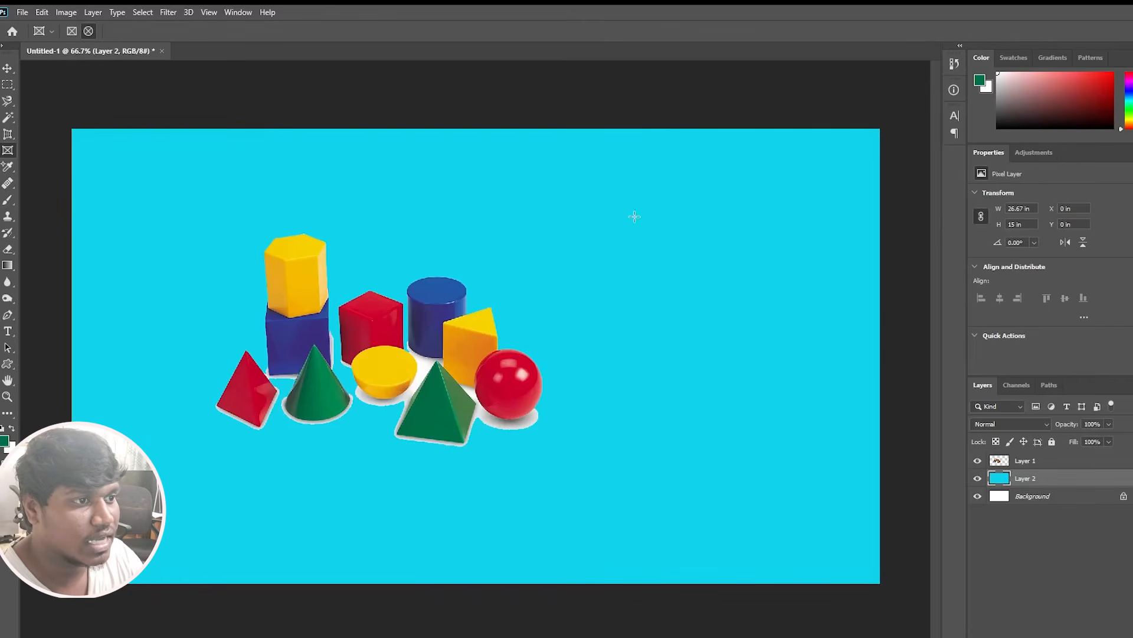
drag(635, 217, 819, 412)
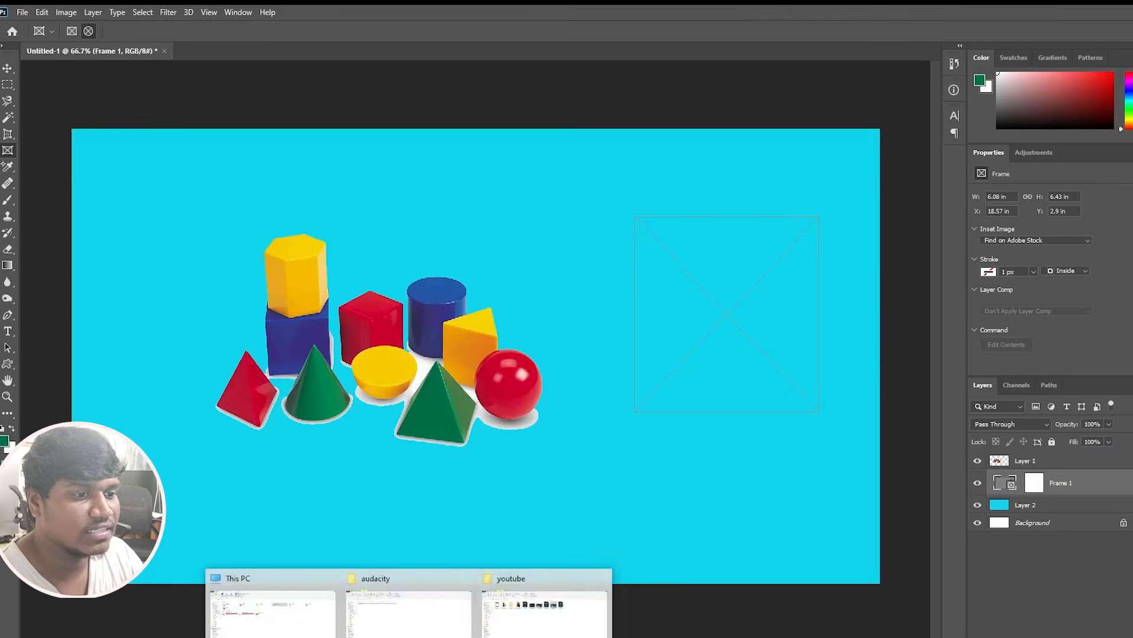
Place the Untitled-1 JPG from the youtube folder in File Explorer into the elliptical frame and scale it to about 76%.
click(501, 614)
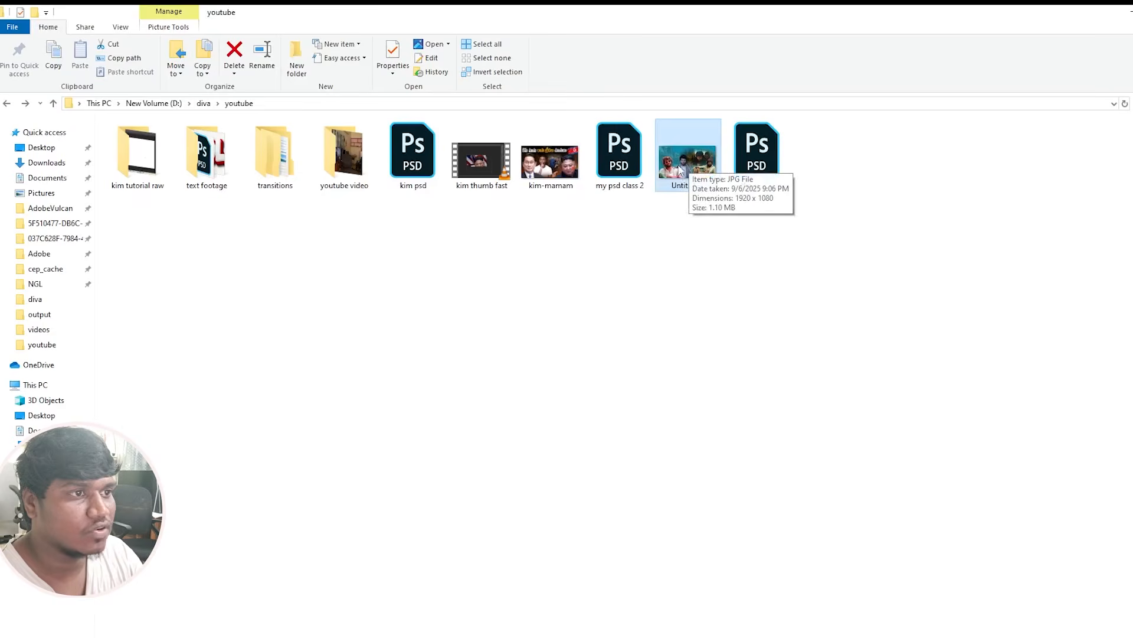
drag(683, 170, 711, 326)
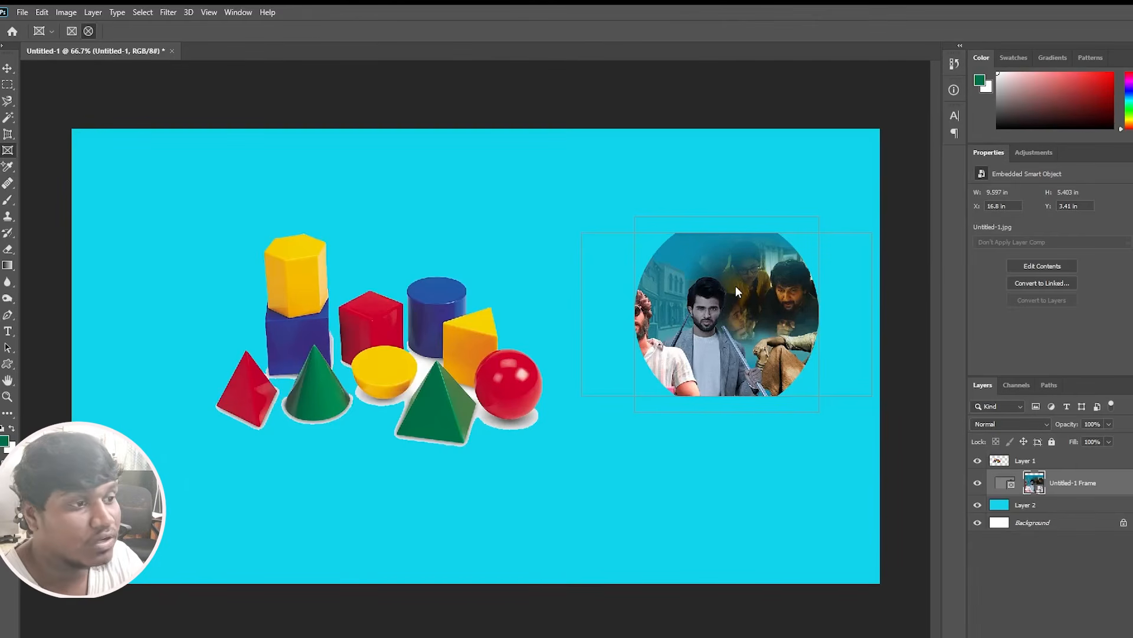
key(ctrl+t)
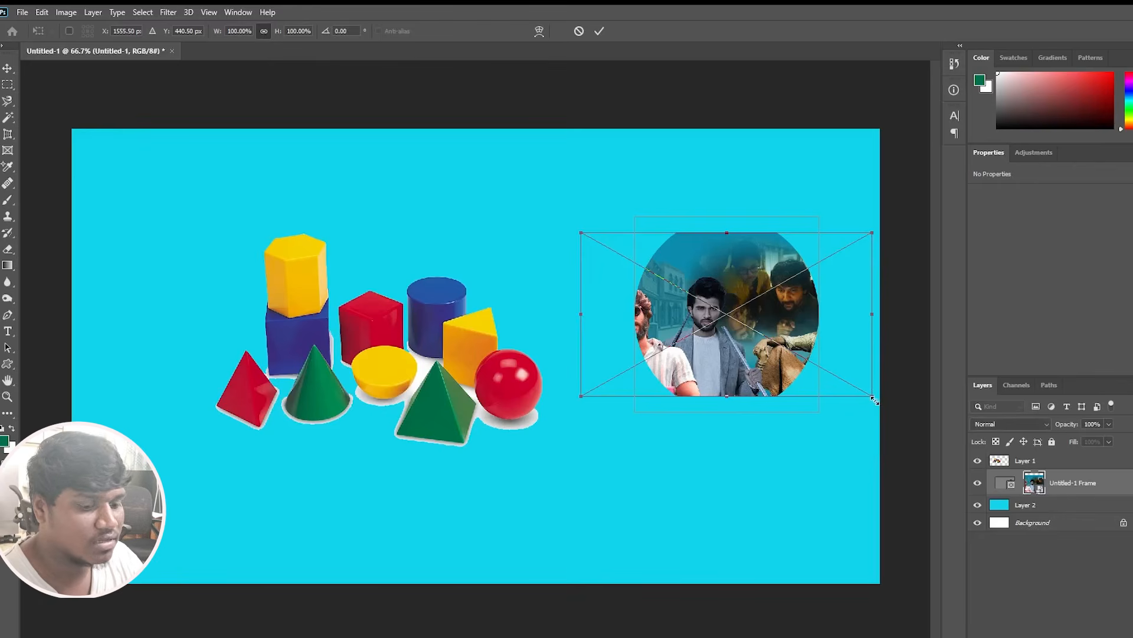
drag(874, 400, 850, 407)
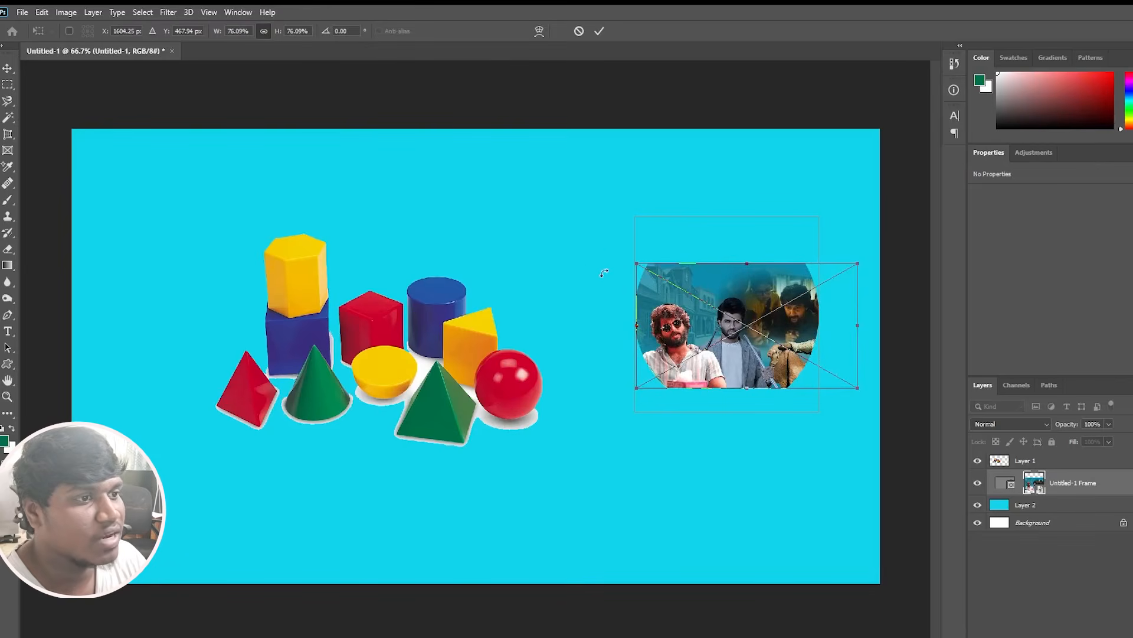
key(Return)
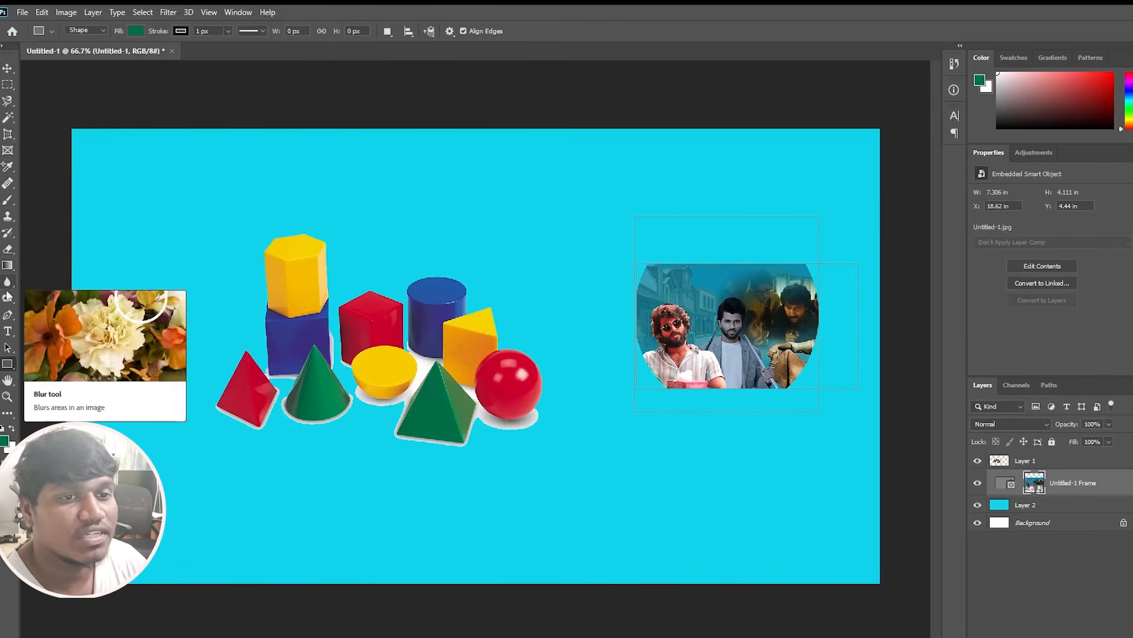
Draw the Lion custom shape from the Wild Animals set, about 288 × 242 px, above the coloured blocks.
right_click(9, 365)
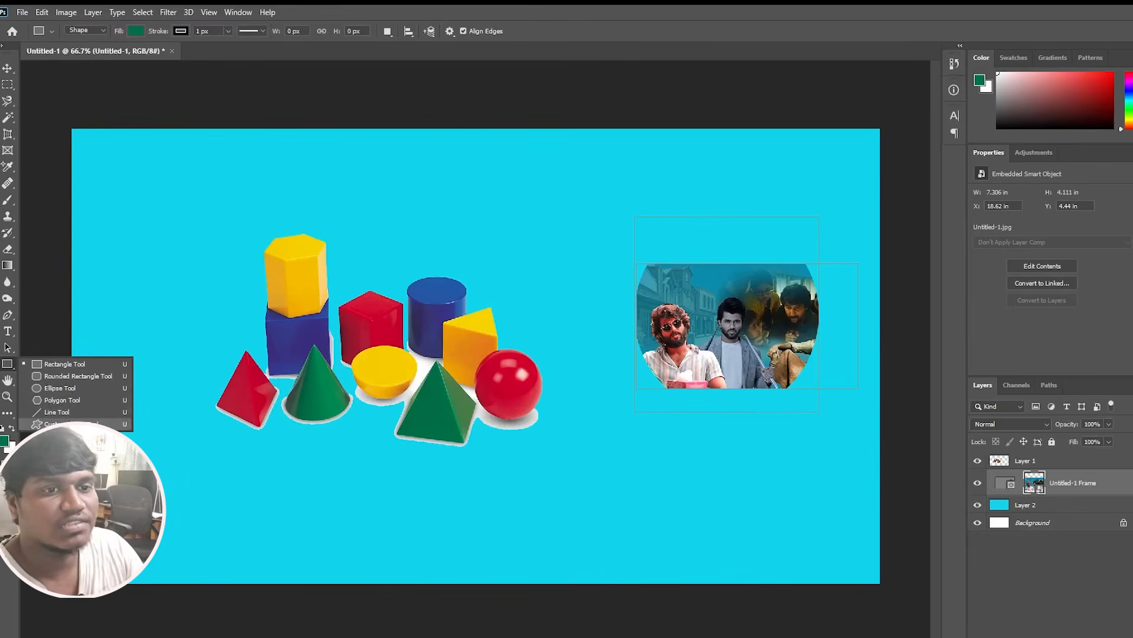
click(65, 424)
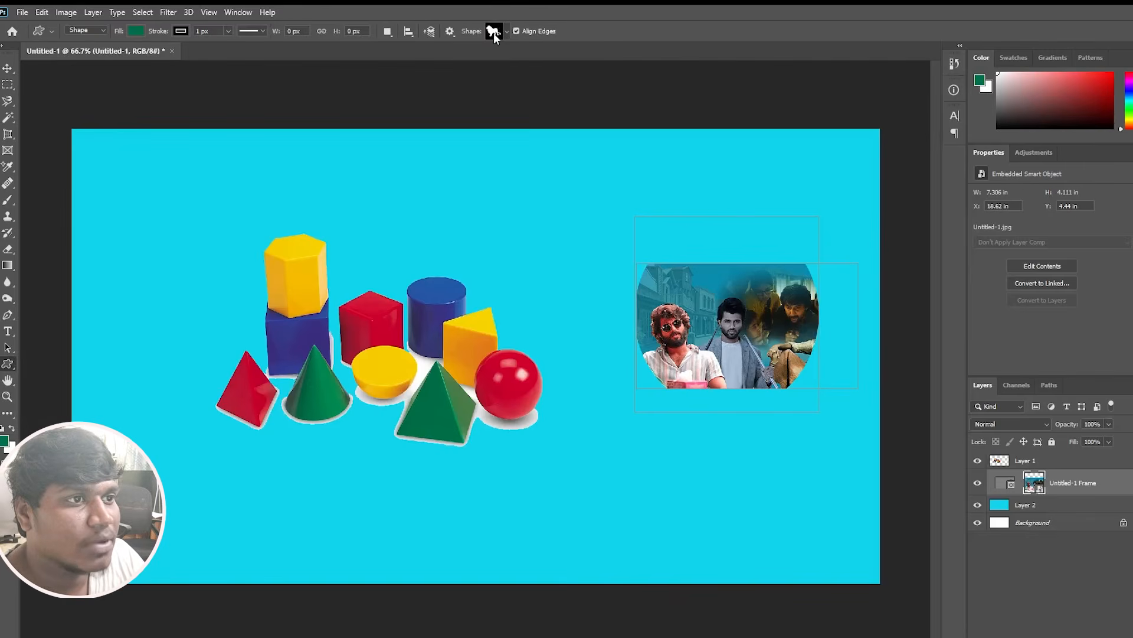
click(503, 32)
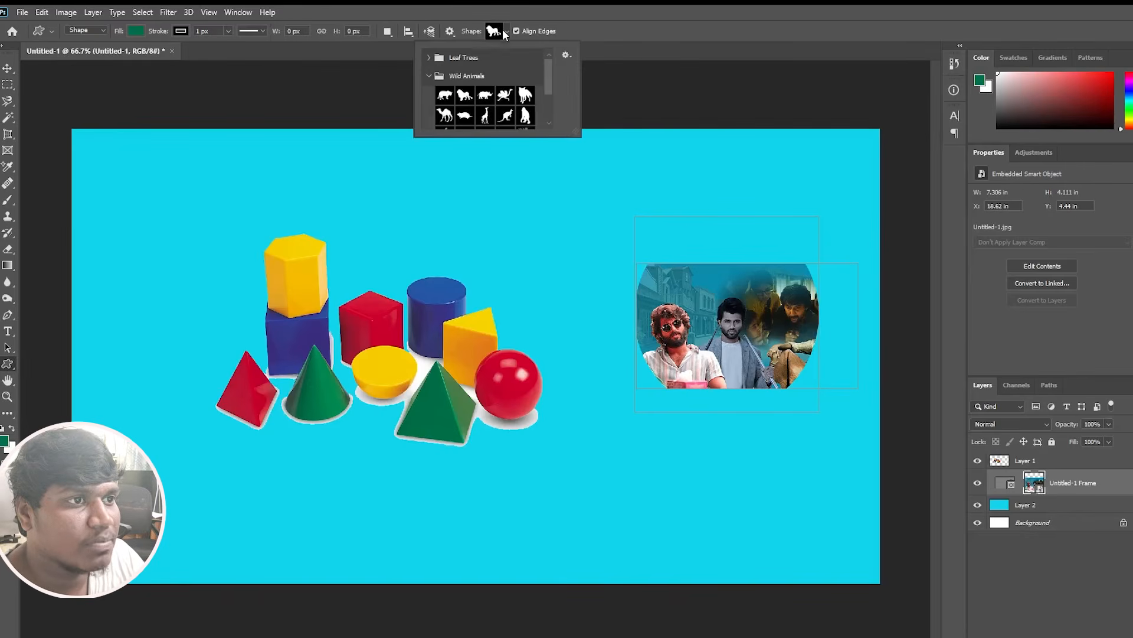
click(431, 58)
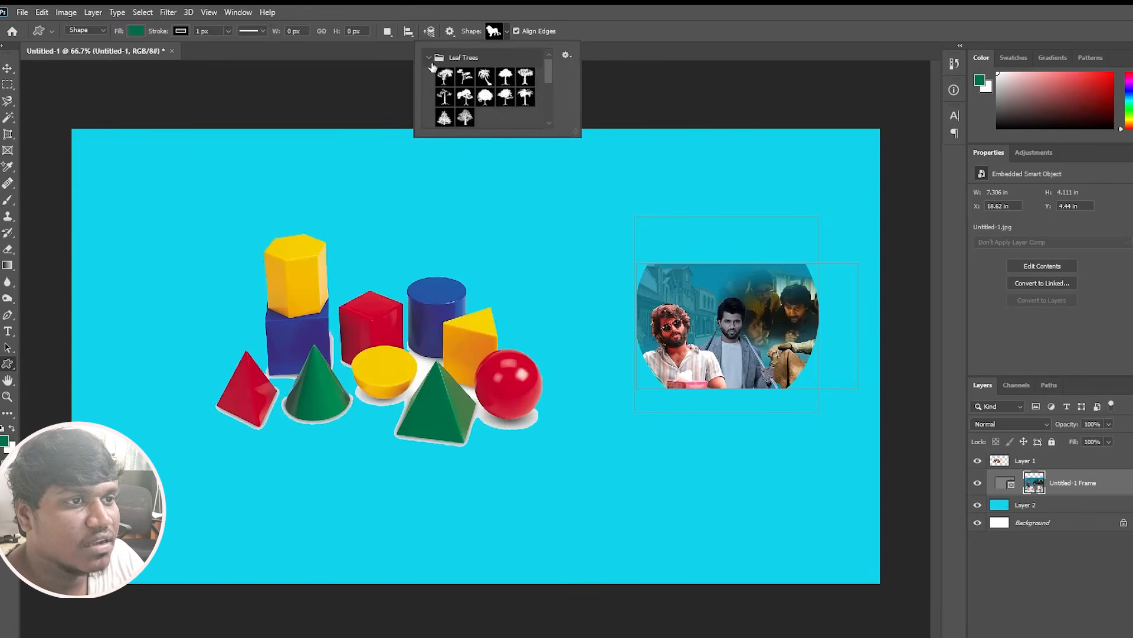
scroll(447, 73, down, 3)
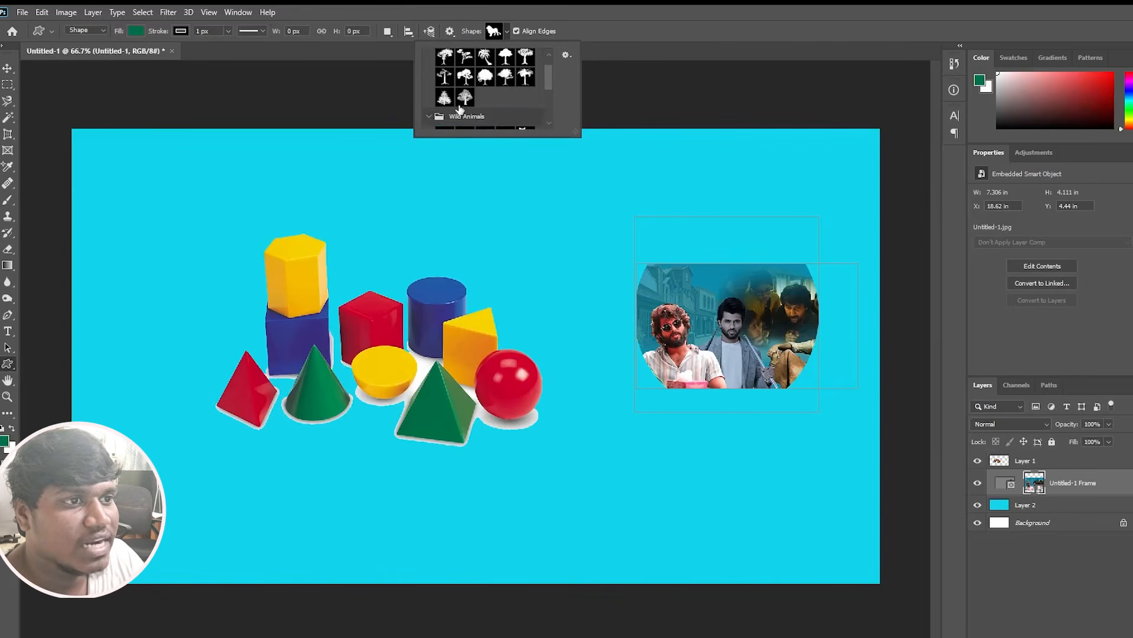
scroll(466, 108, down, 3)
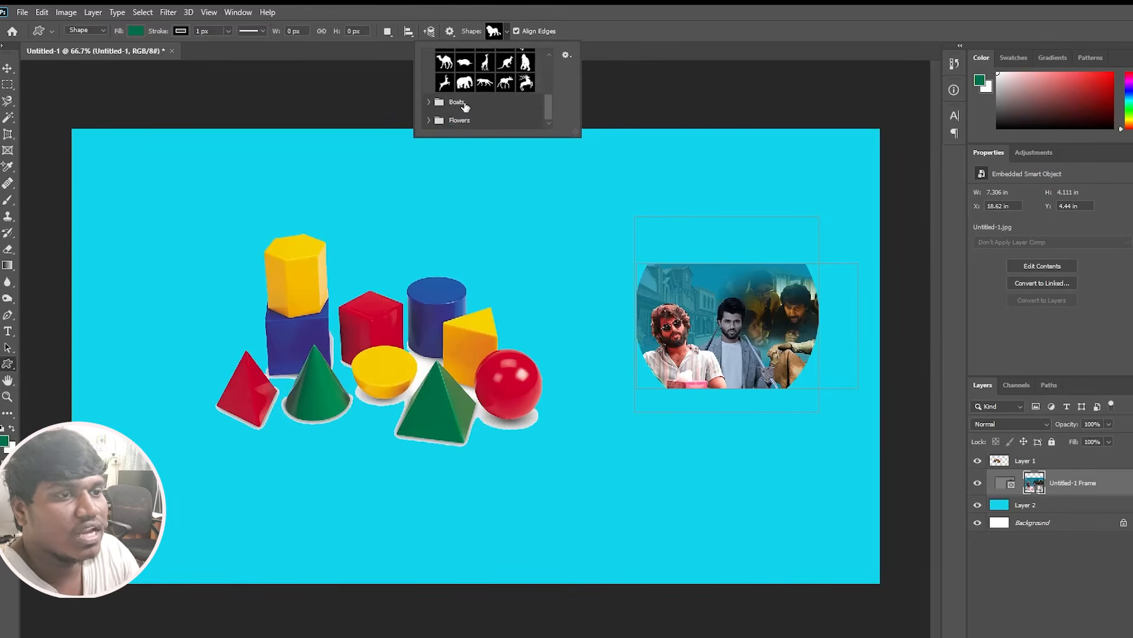
scroll(480, 106, up, 3)
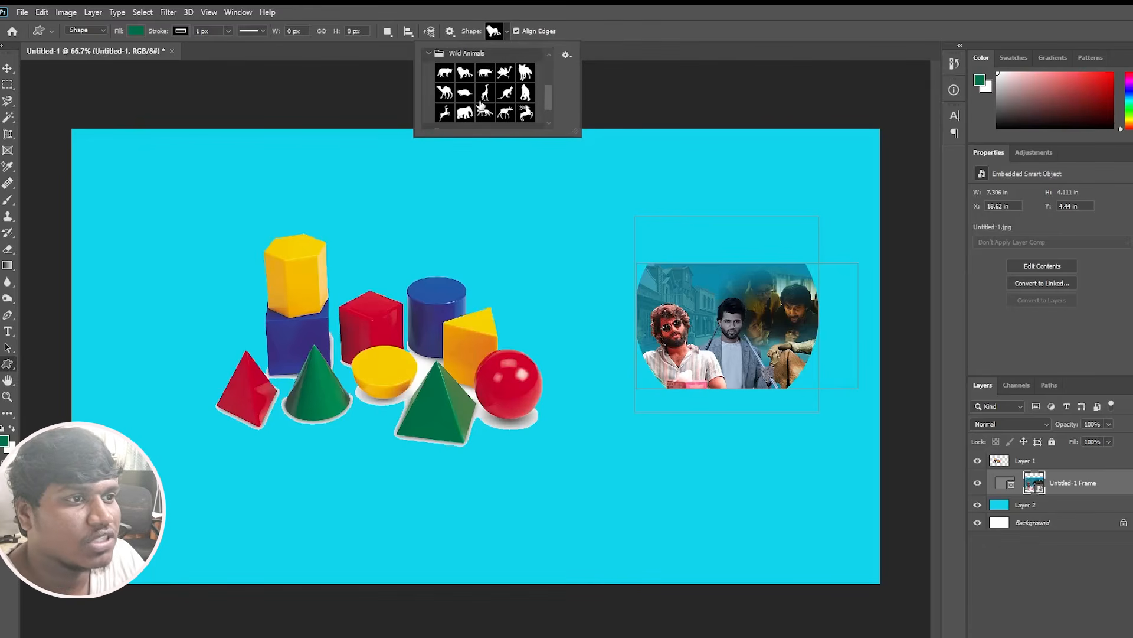
click(465, 80)
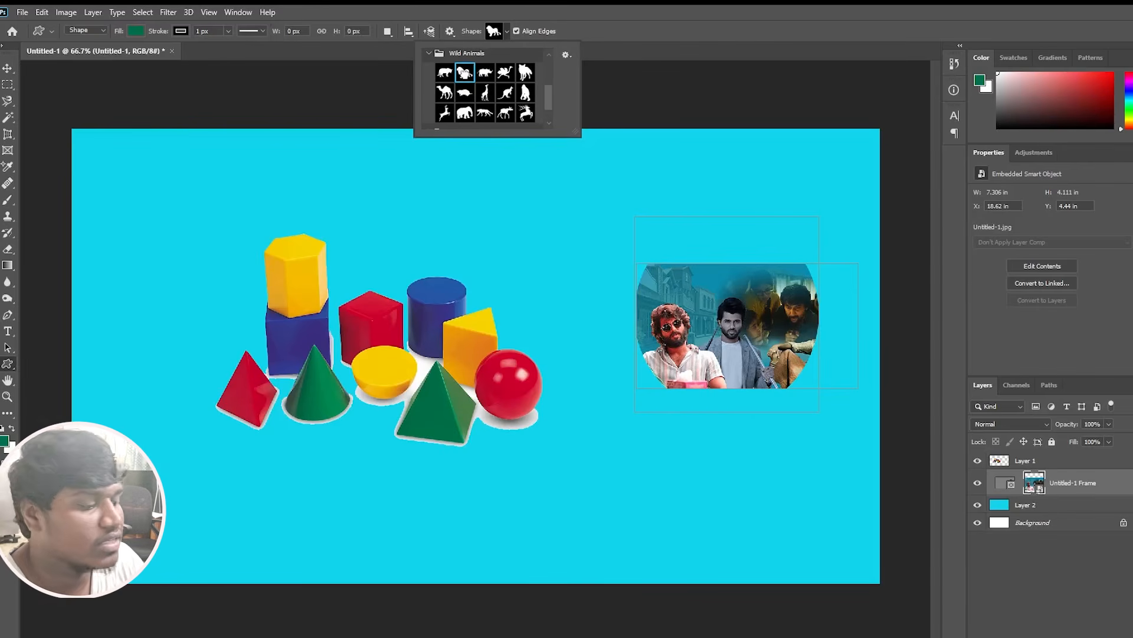
double_click(465, 74)
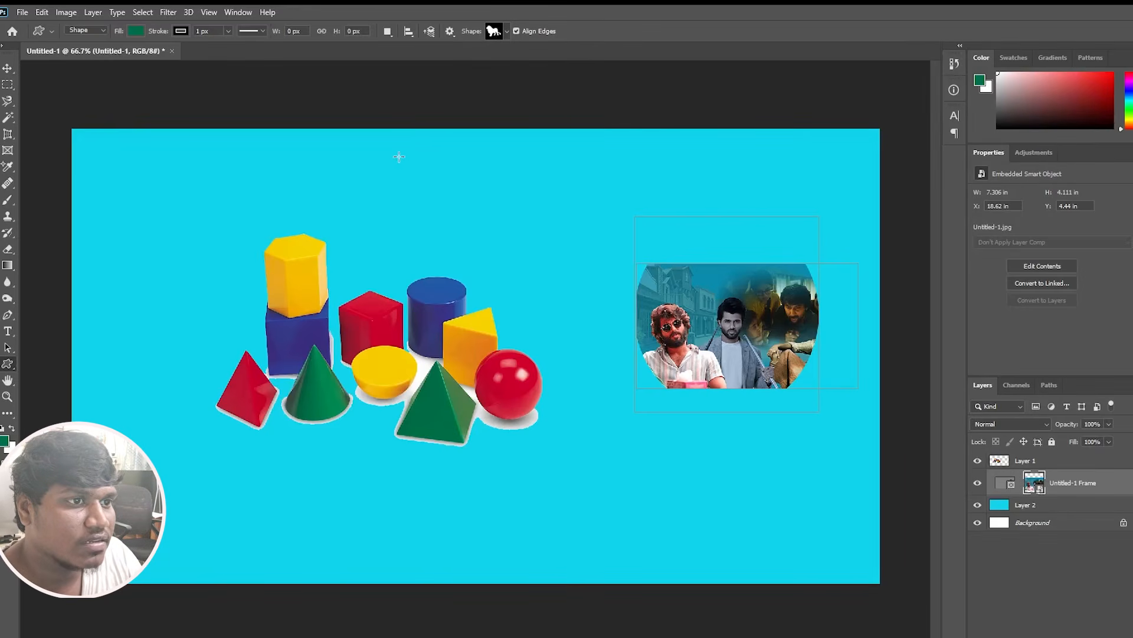
drag(399, 156, 520, 257)
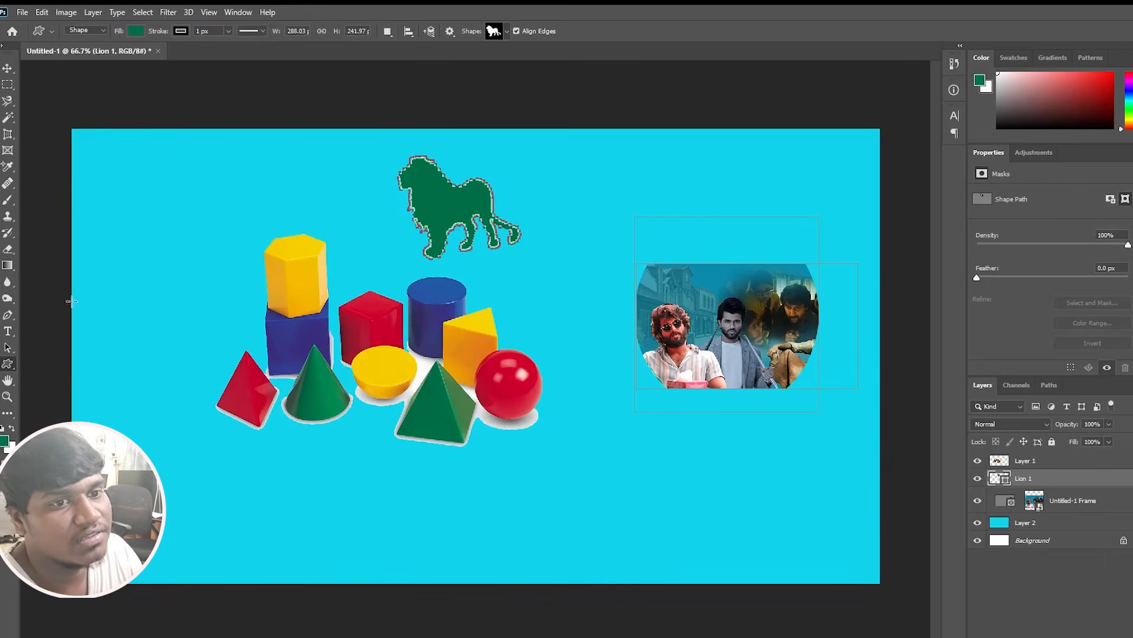
Set the foreground color to purple bb0df4 and fill the lion shape with it.
click(4, 441)
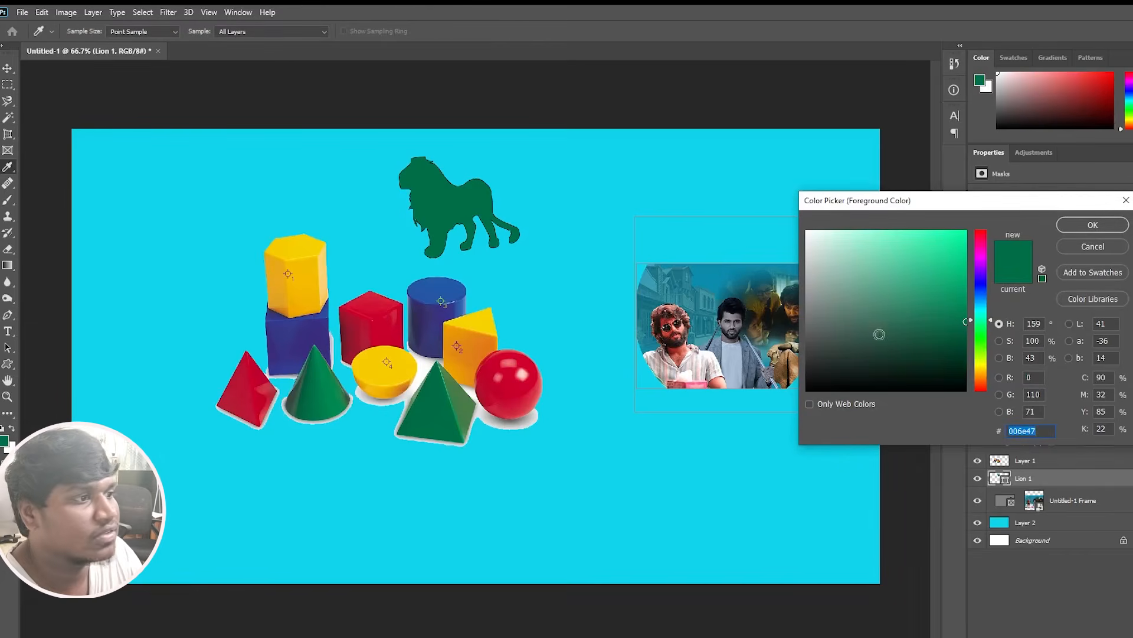
click(982, 263)
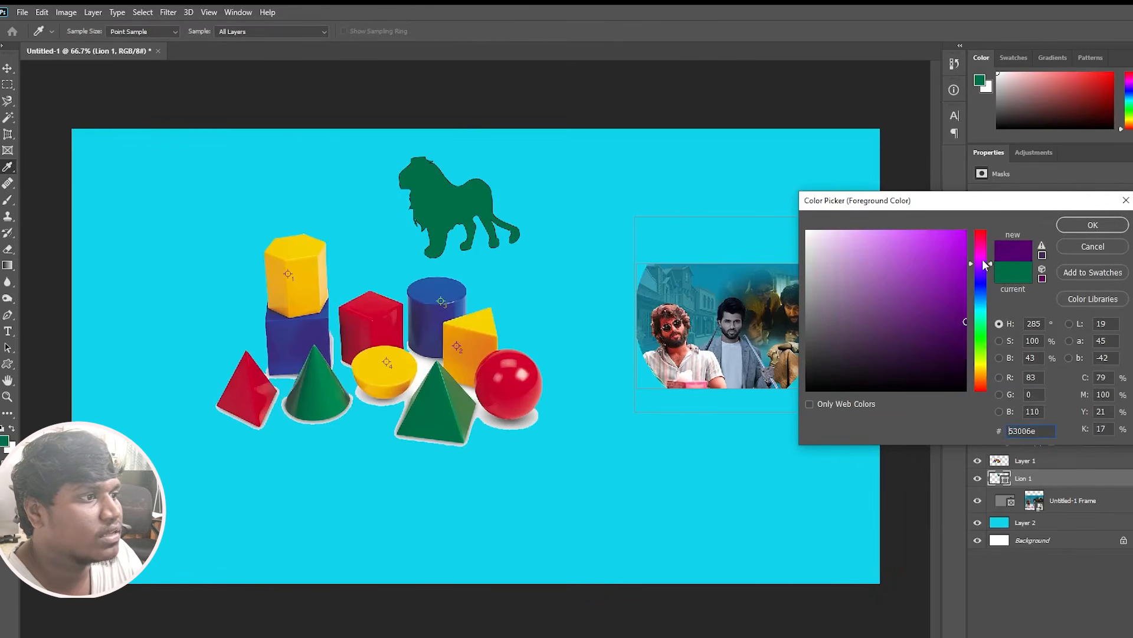
click(957, 237)
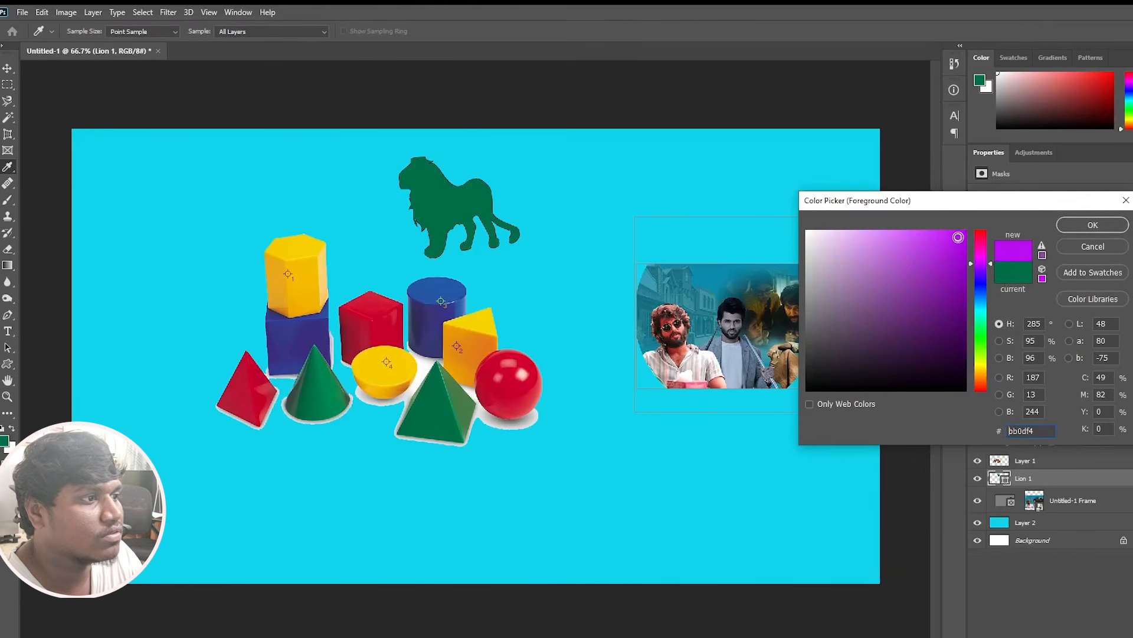
click(1066, 224)
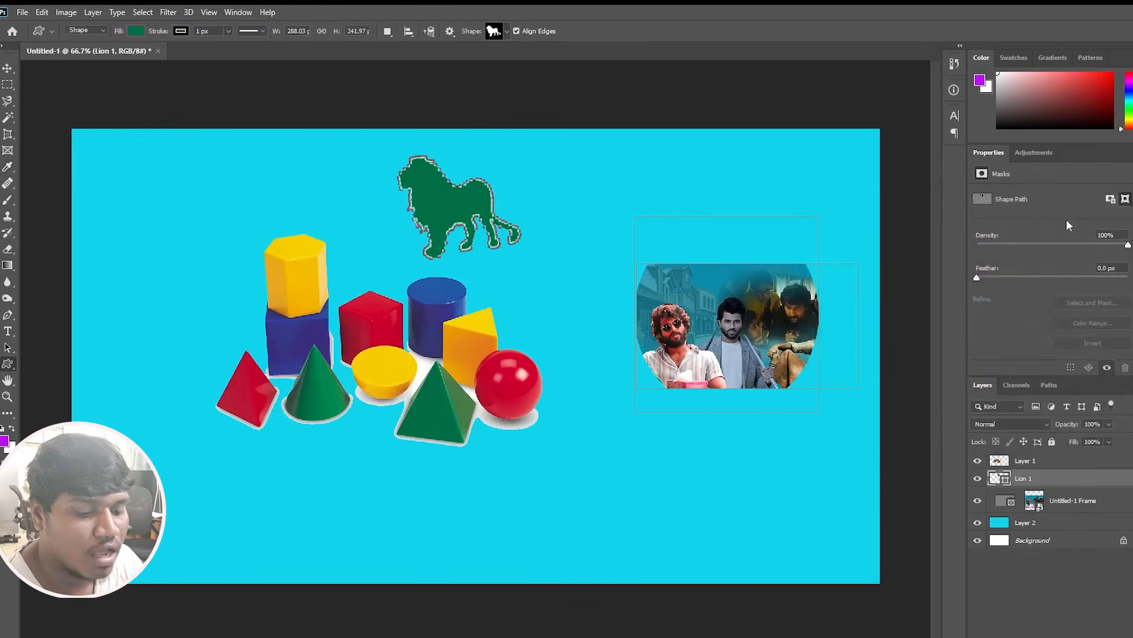
key(alt+BackSpace)
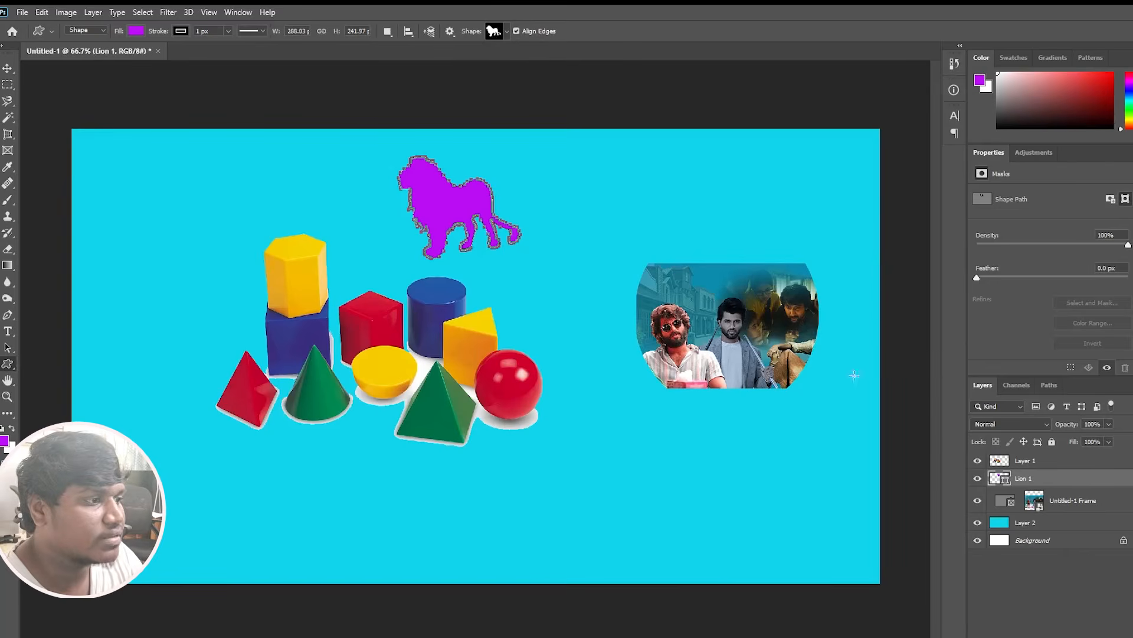
Convert the lion shape layer to a frame named Lion 1, 289 × 242 px.
right_click(1060, 480)
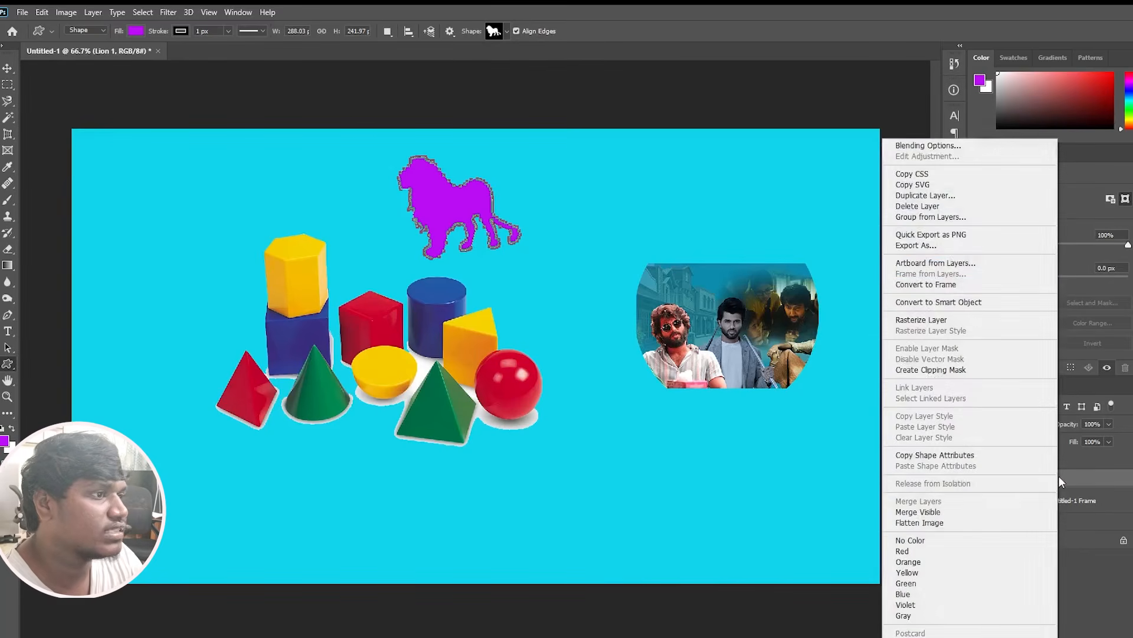
click(938, 284)
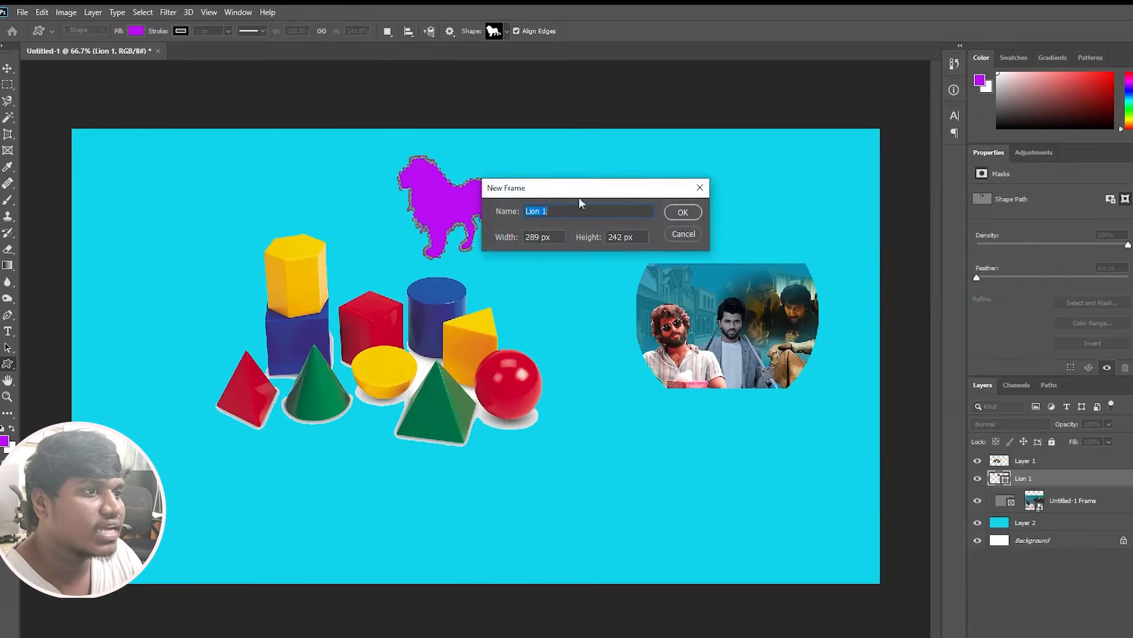
click(679, 214)
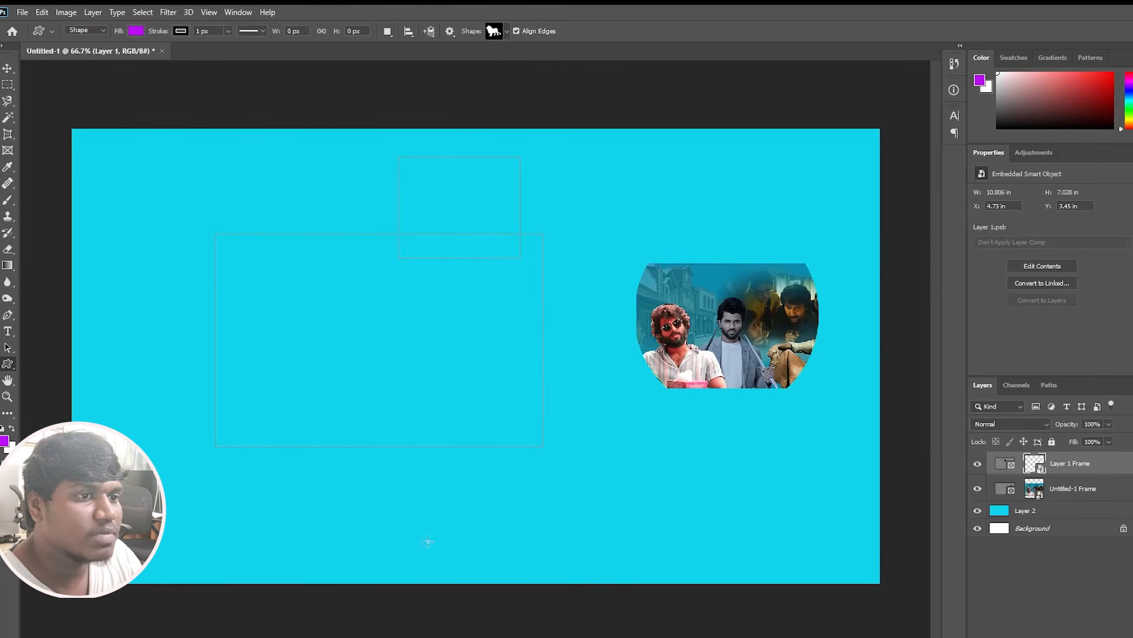
Place the Untitled-1 JPG from the youtube folder in File Explorer into the lion frame and enlarge it to about 8.17 × 4.58 in.
mouse_move(409, 635)
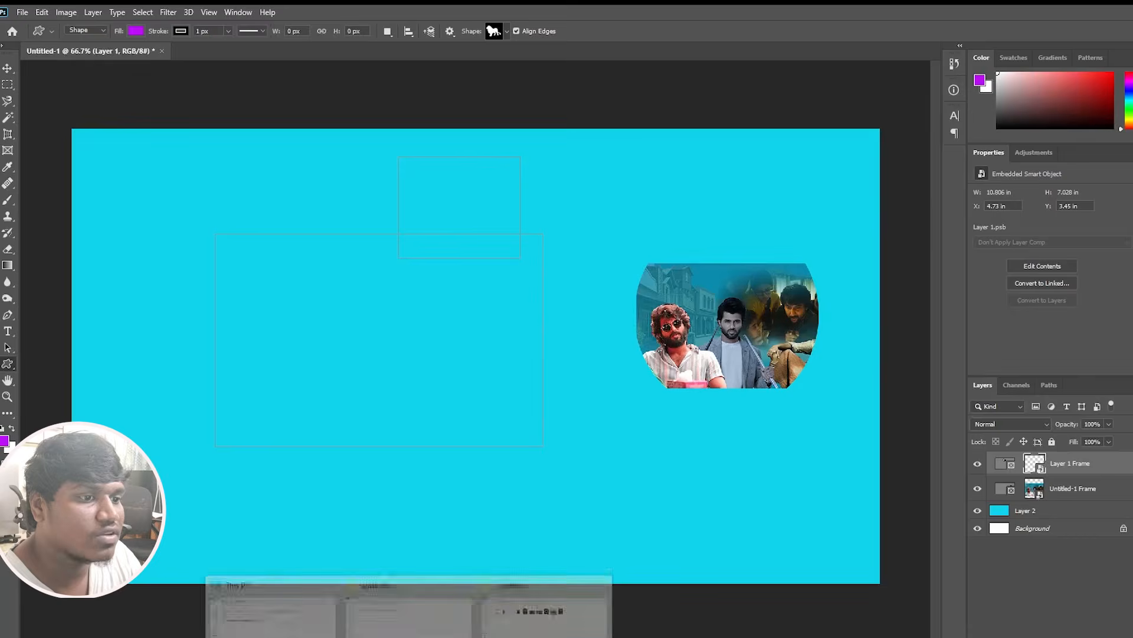
click(535, 629)
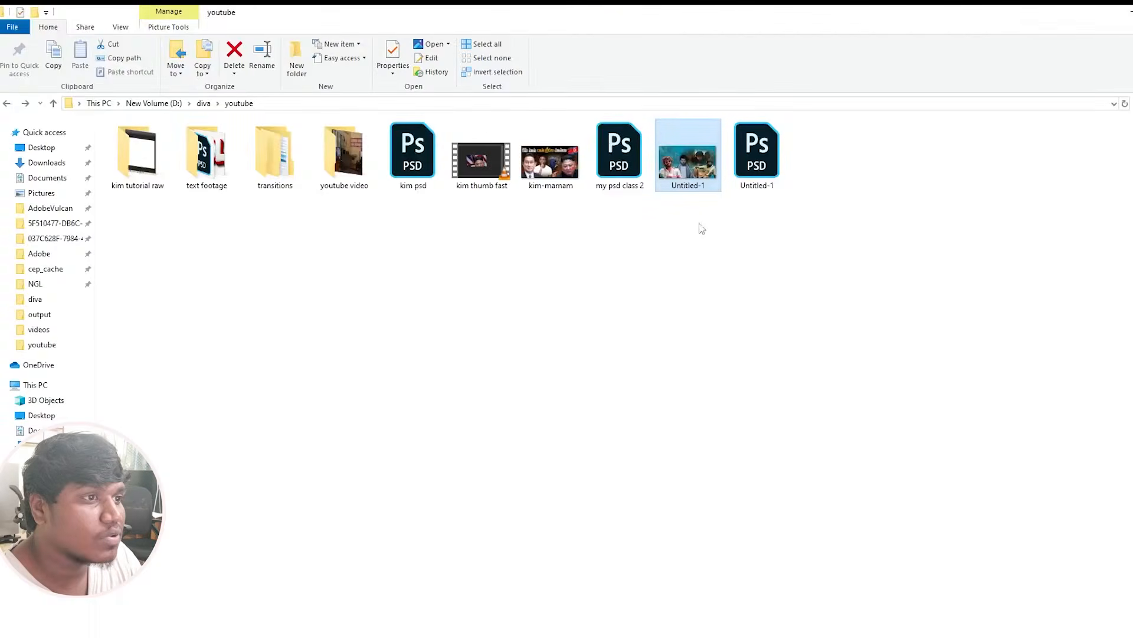
drag(692, 158, 384, 334)
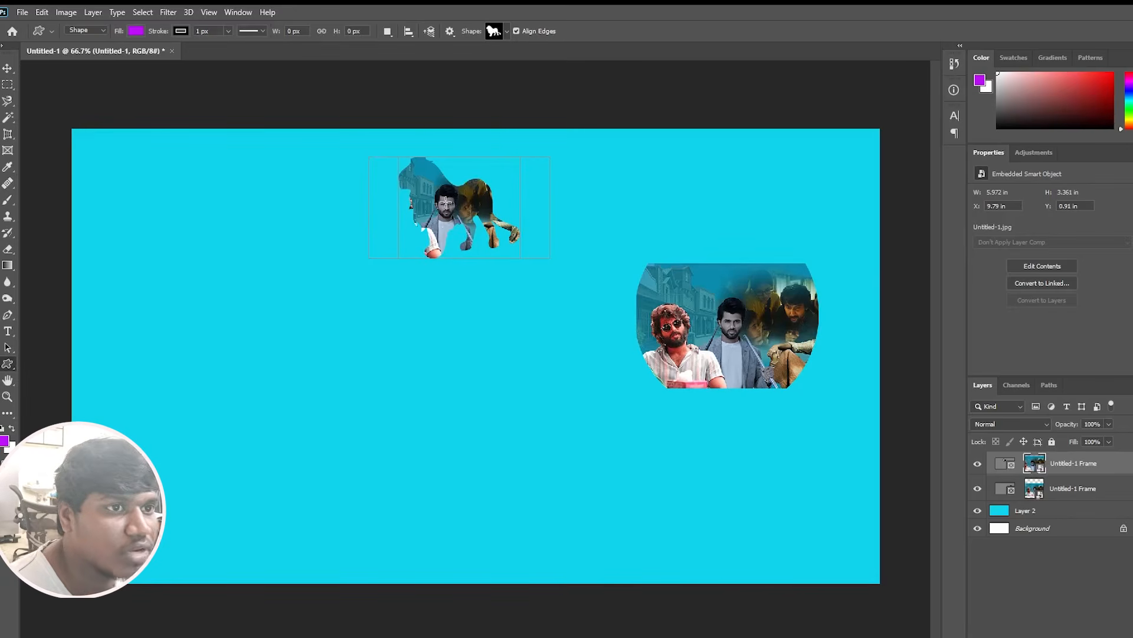
click(9, 70)
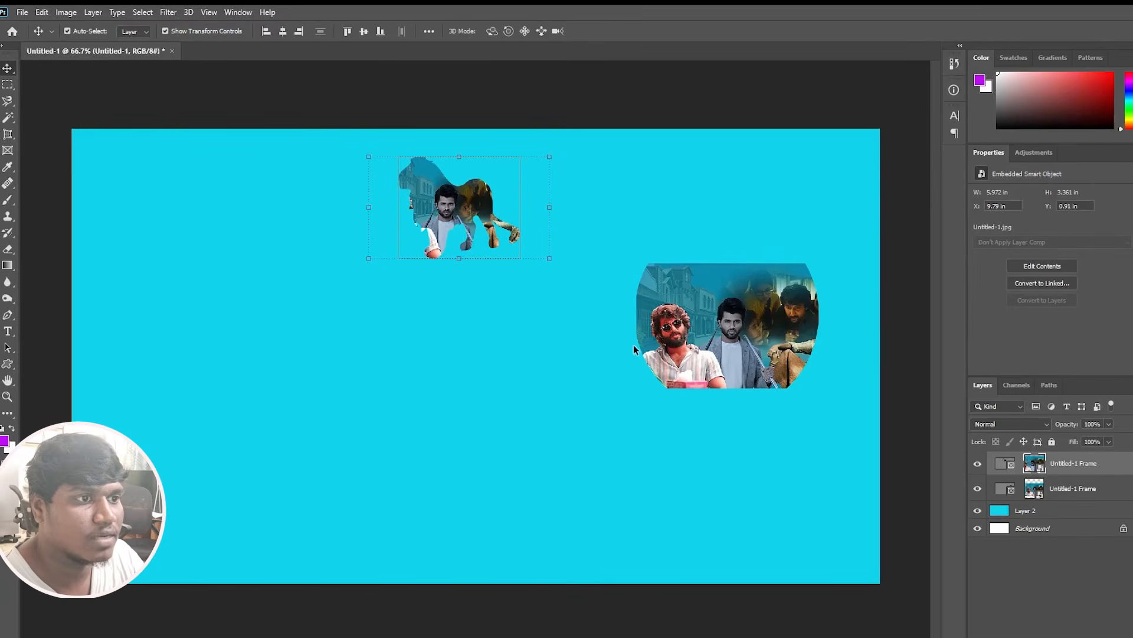
drag(549, 263, 564, 301)
key(Return)
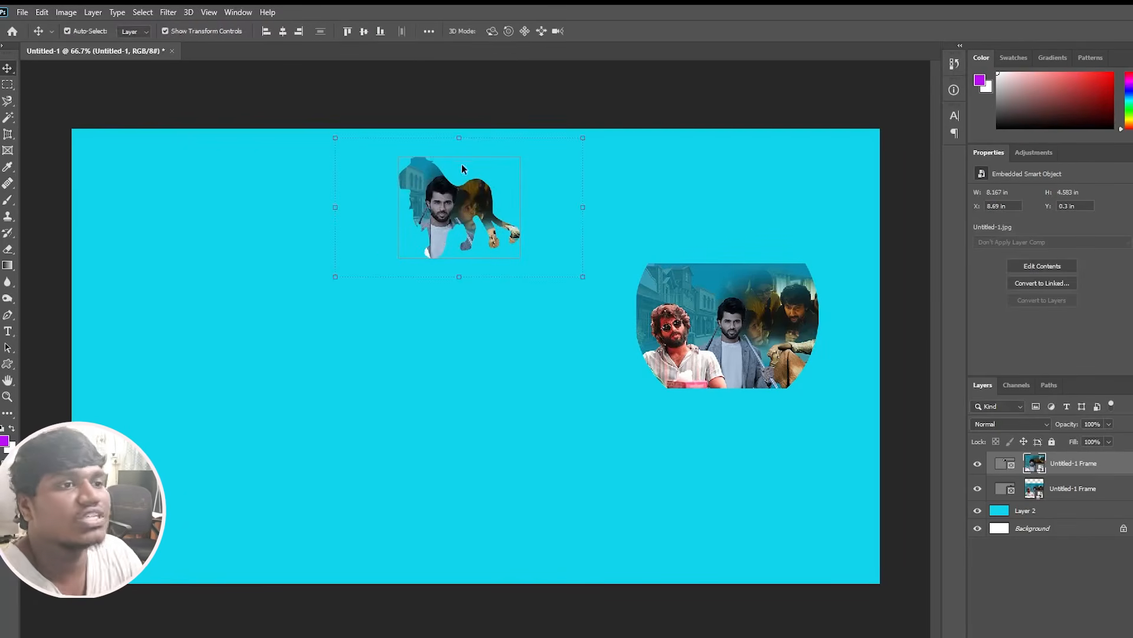
Activate the Eyedropper tool and copy the Large Geometric Shapes Set image from the Google image results for shapes in the browser.
click(534, 260)
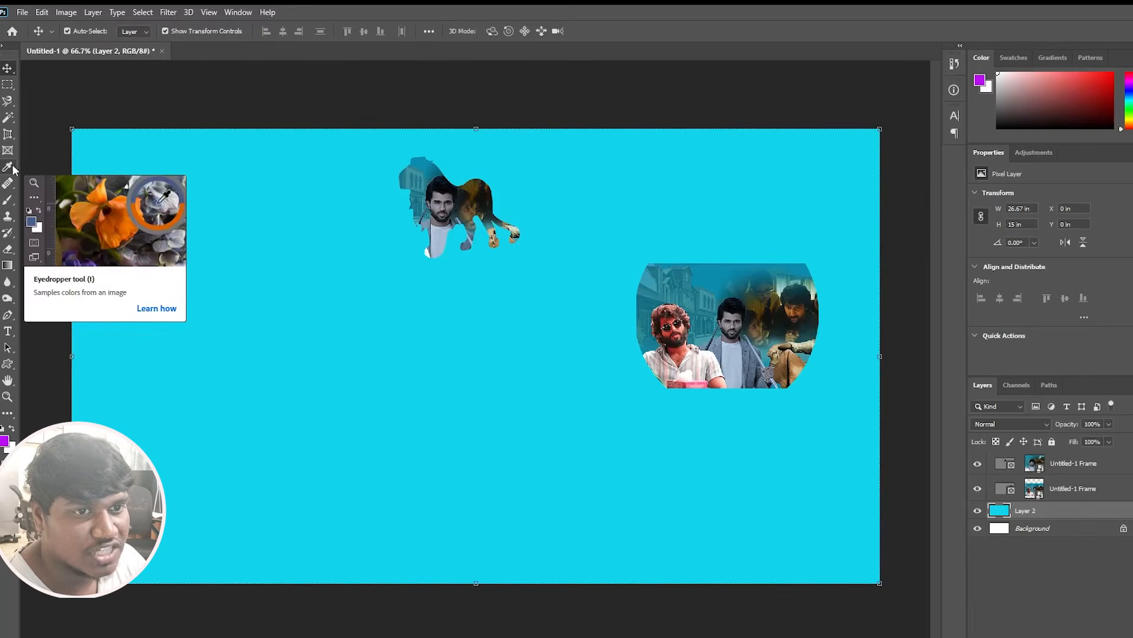
click(10, 167)
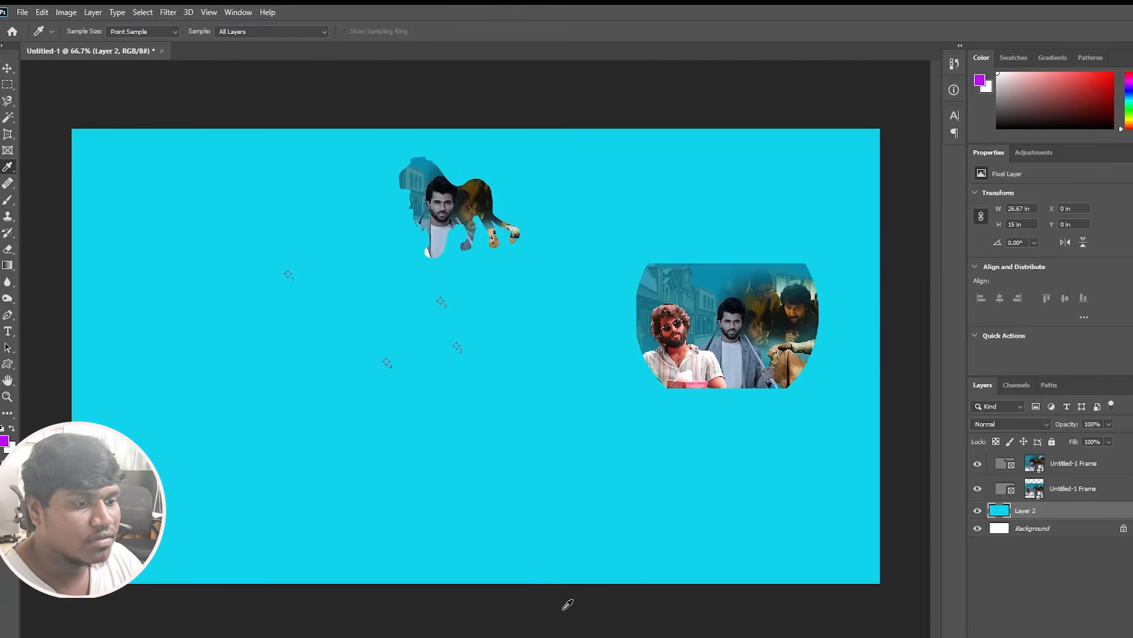
key(alt+Tab)
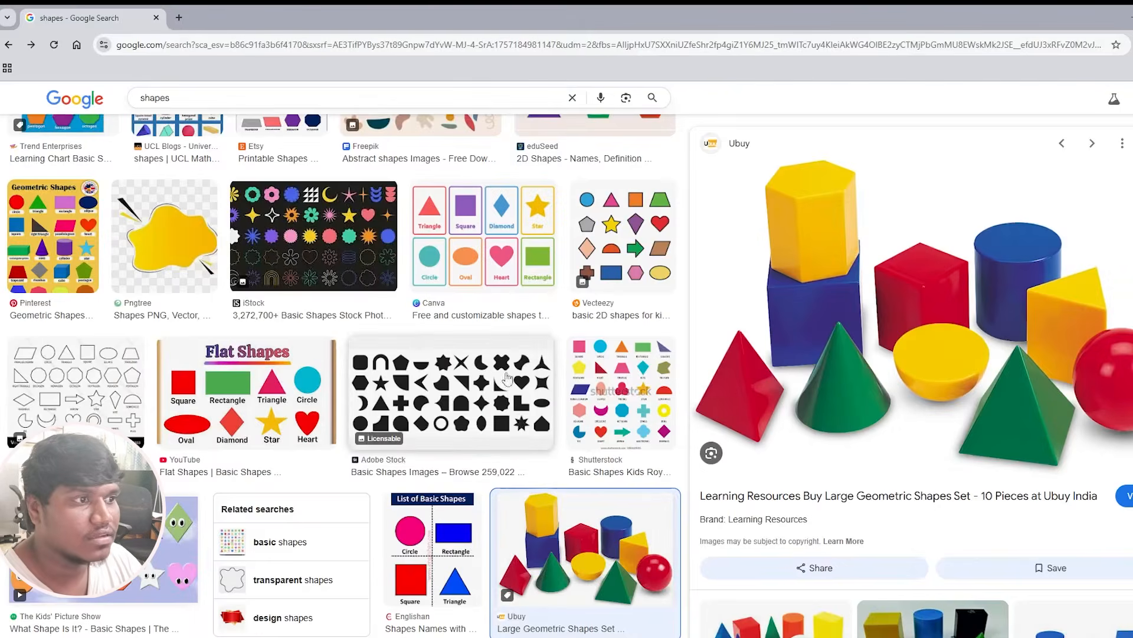
right_click(933, 261)
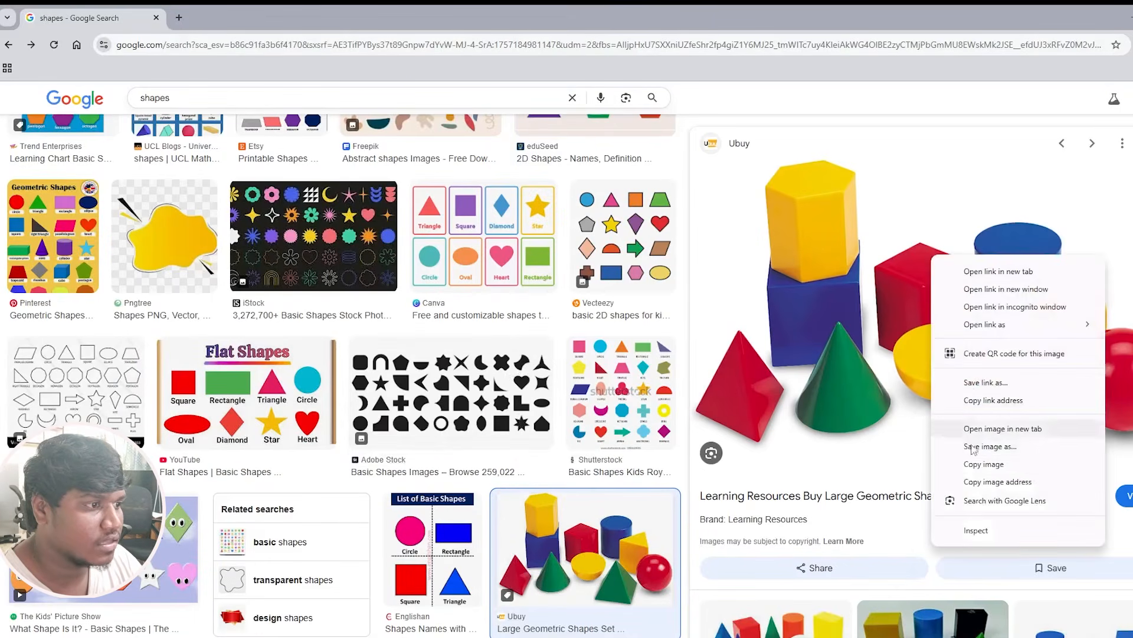
click(976, 467)
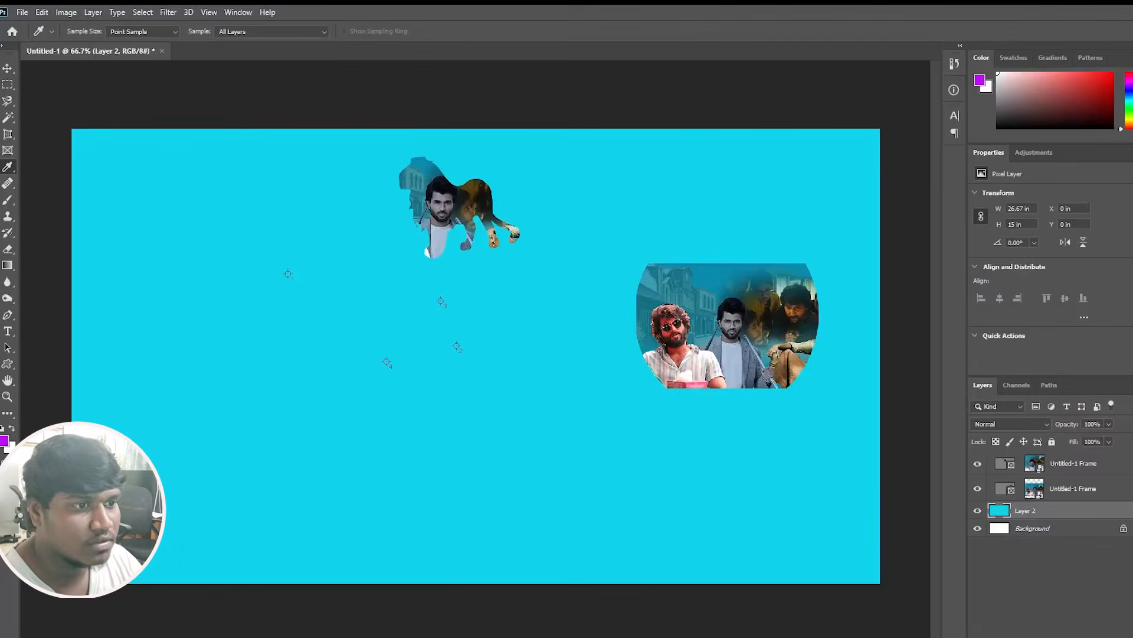
key(alt+Tab)
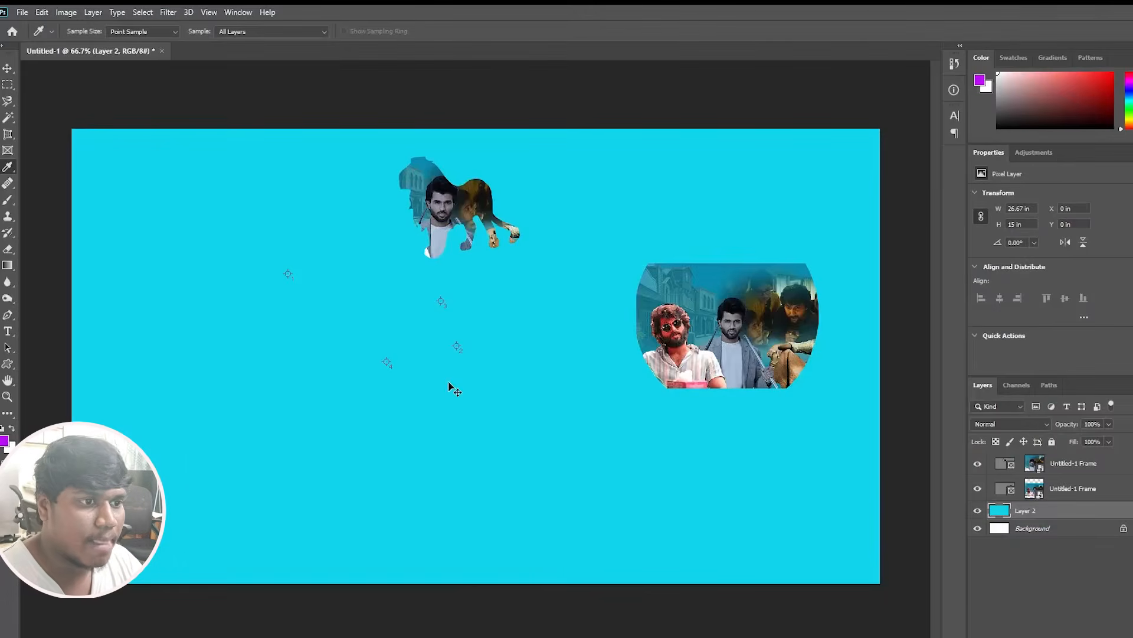
Paste the copied shapes image into the document, scale it to about 42% and place it in the left half of the canvas.
key(ctrl+v)
key(ctrl+t)
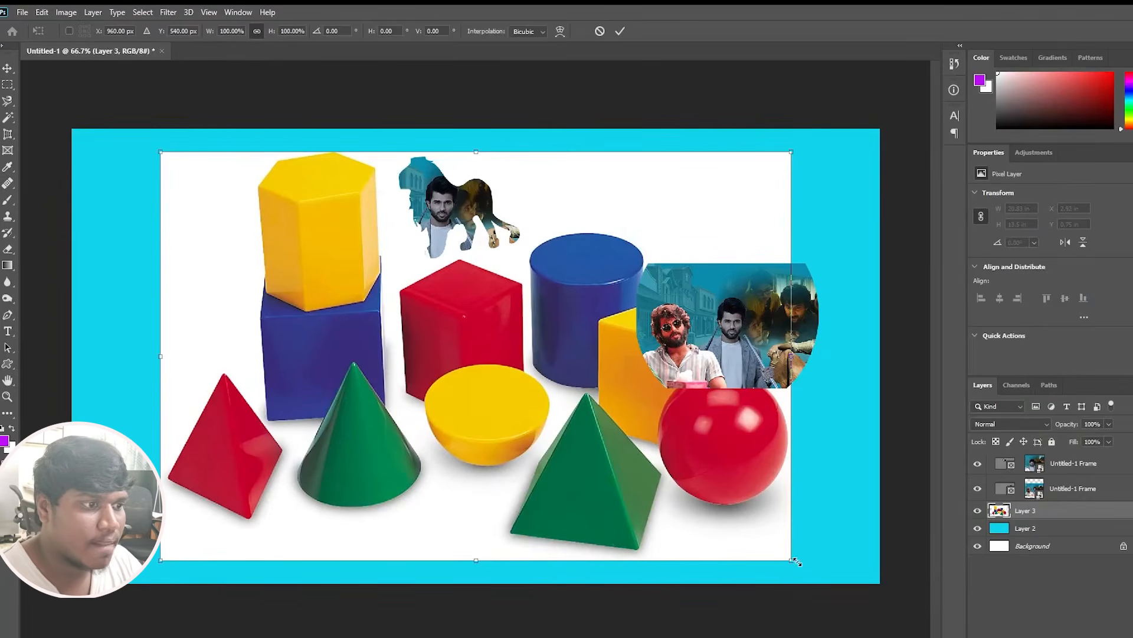
drag(797, 562, 607, 452)
drag(474, 352, 264, 361)
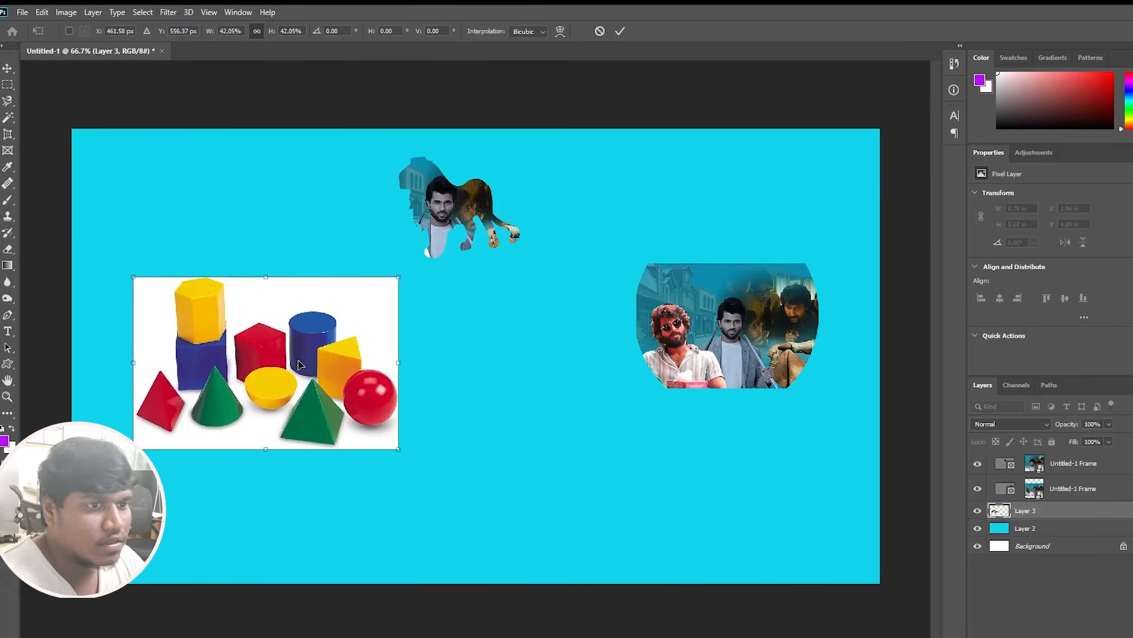
key(Return)
Sample the yellow prism, the blue cylinder and the white backdrop of the shapes image with the Eyedropper tool.
key(i)
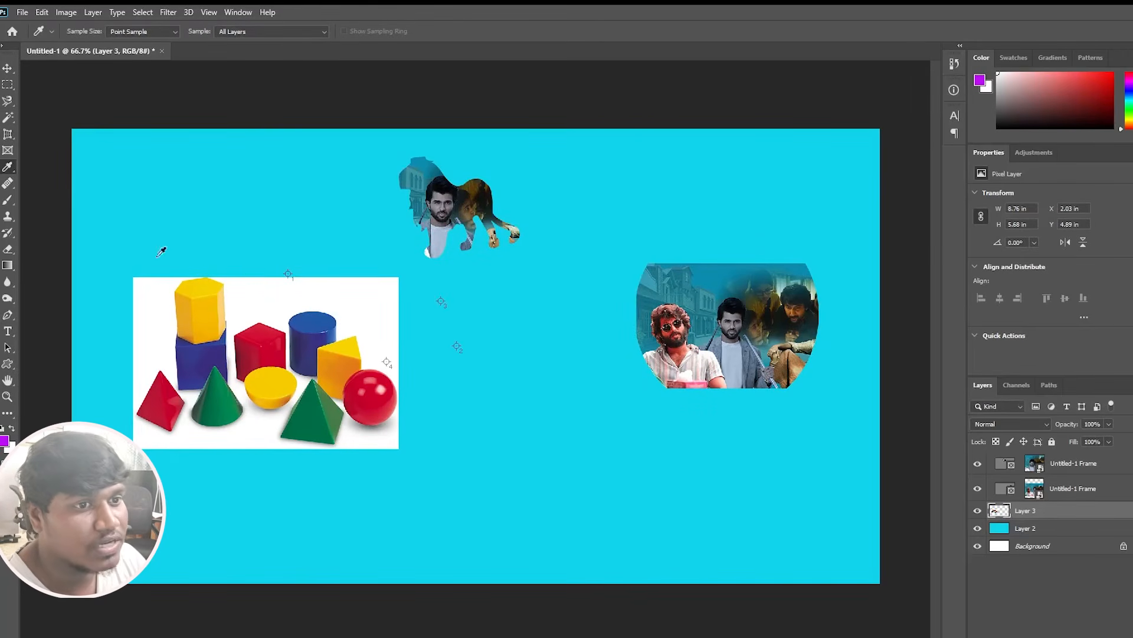
click(211, 297)
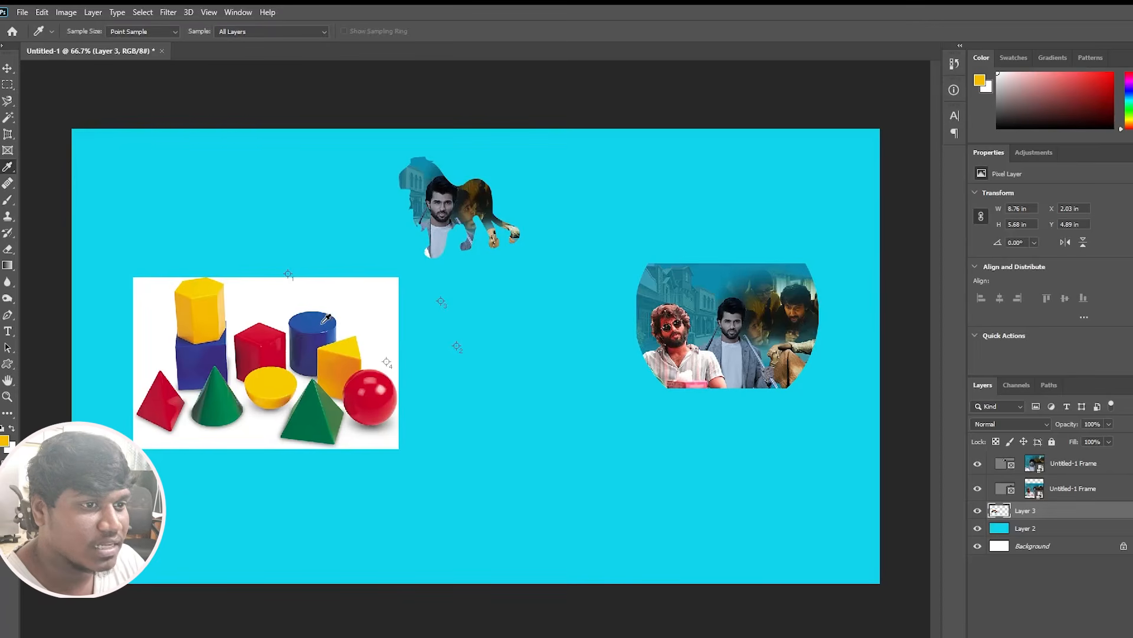
click(322, 323)
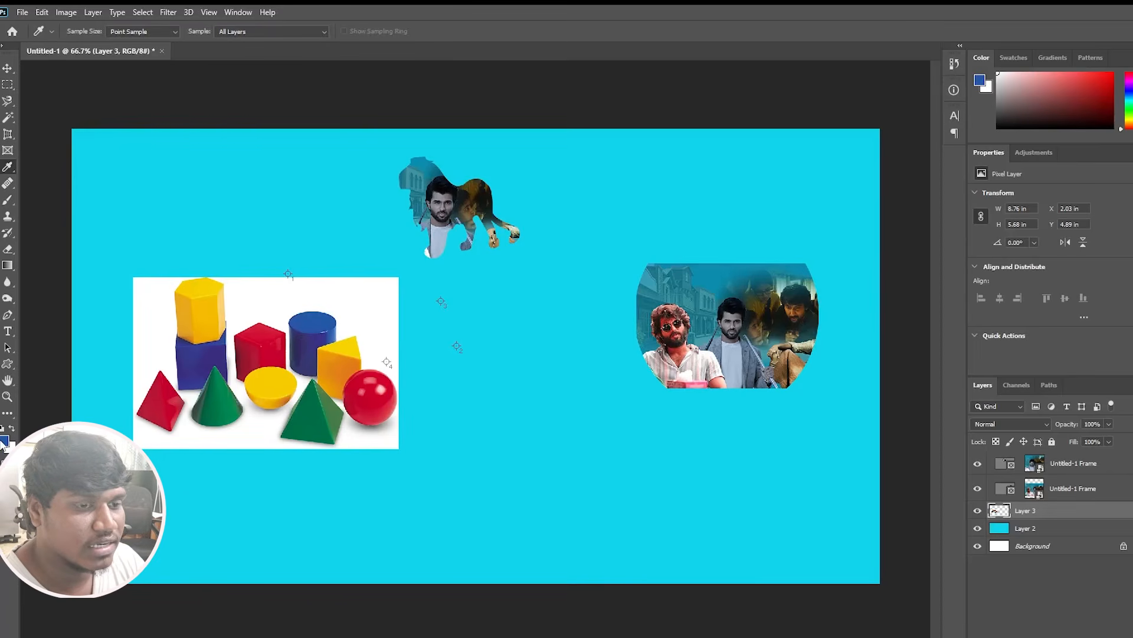
click(288, 300)
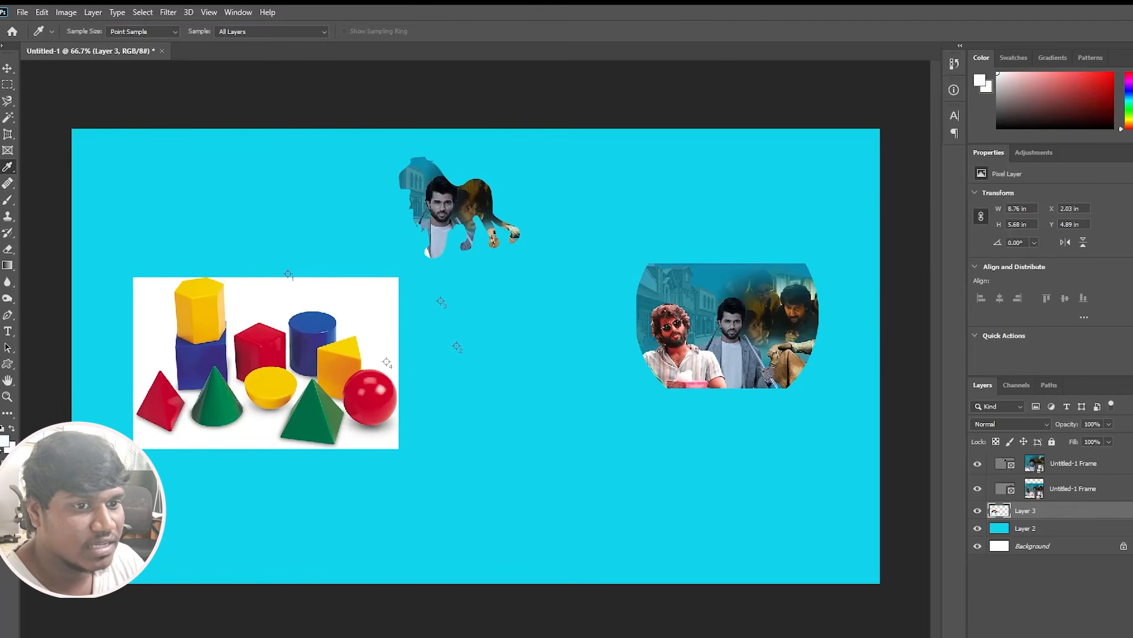
Fill Layer 2 with the dark blue sampled from the shapes image, and sample the blue of the cylinder's top.
click(261, 345)
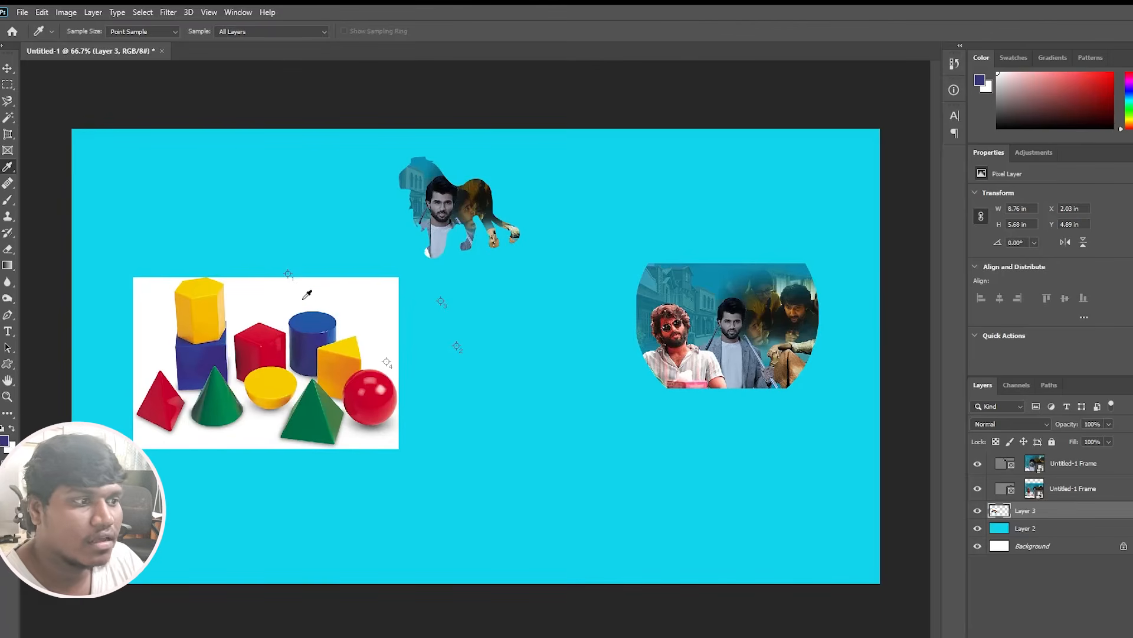
click(1050, 531)
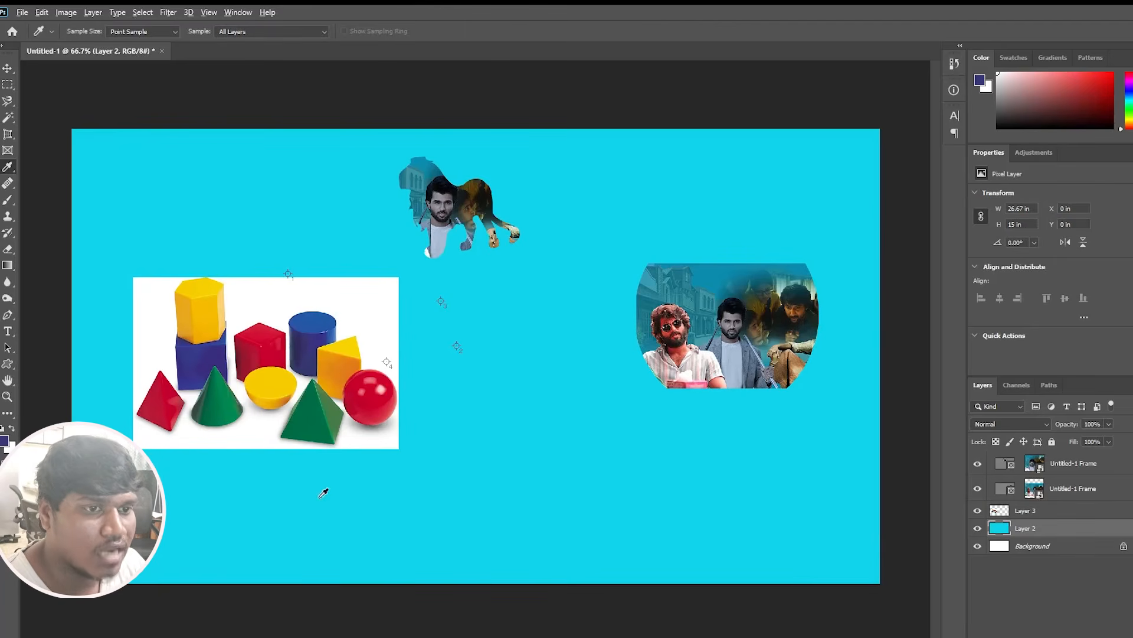
key(alt+BackSpace)
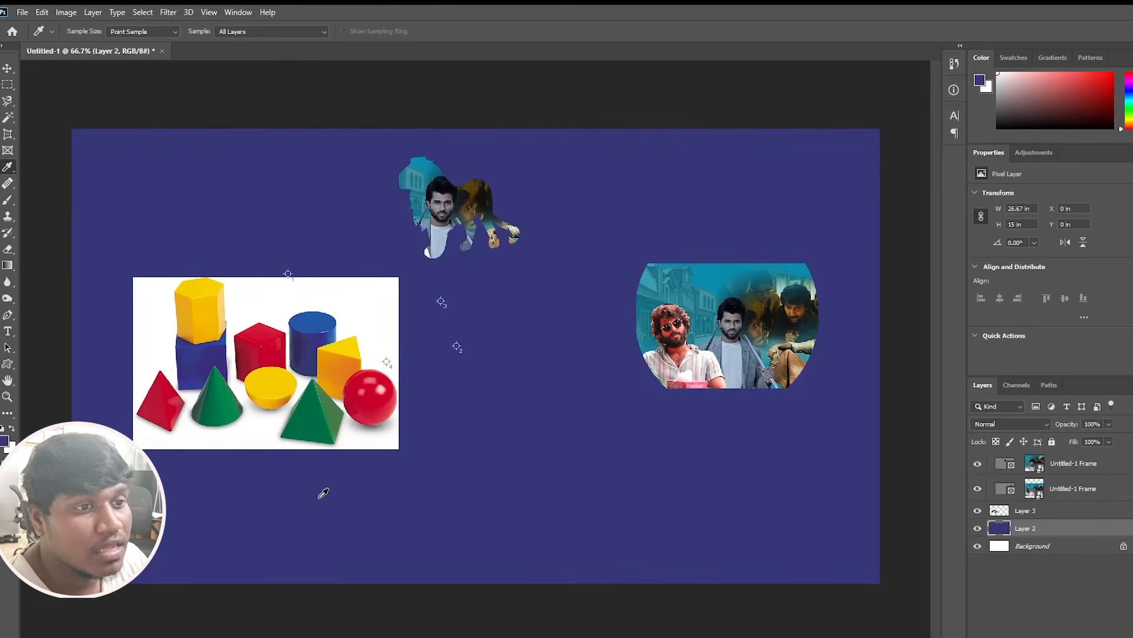
click(307, 322)
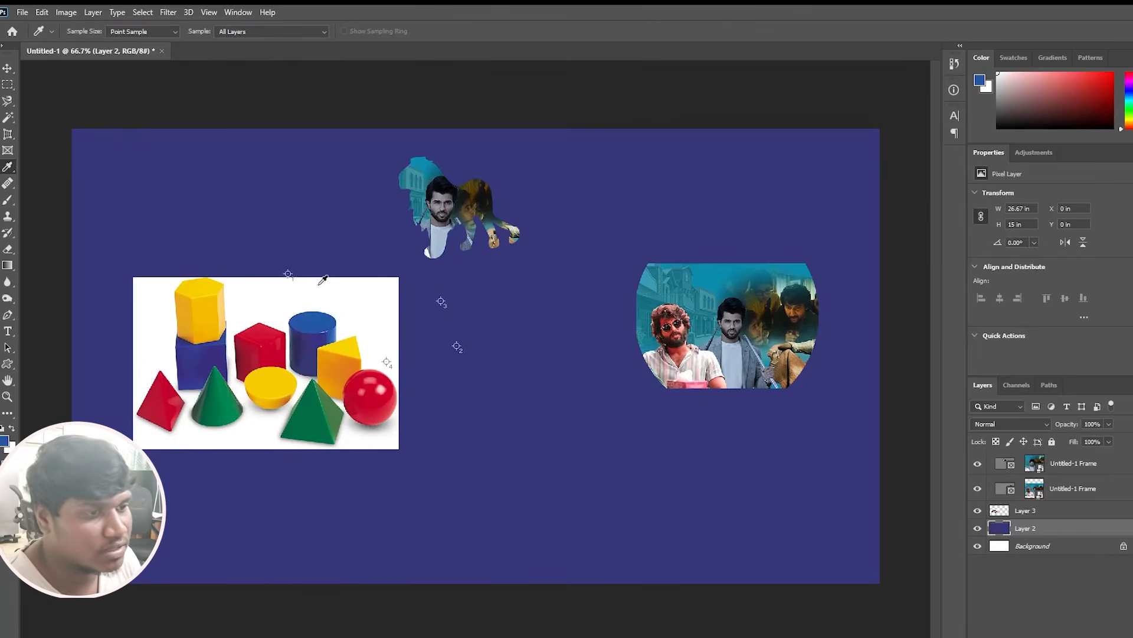
Place a color sampler on the red cube with the Color Sampler tool and clear all samplers from the document.
right_click(5, 169)
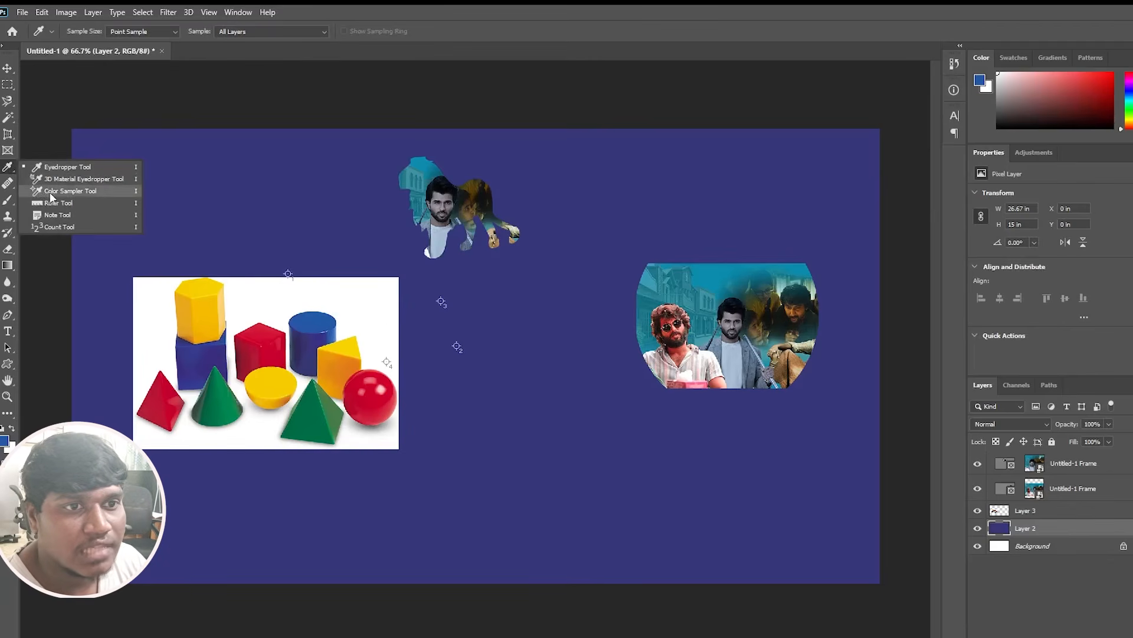
click(69, 190)
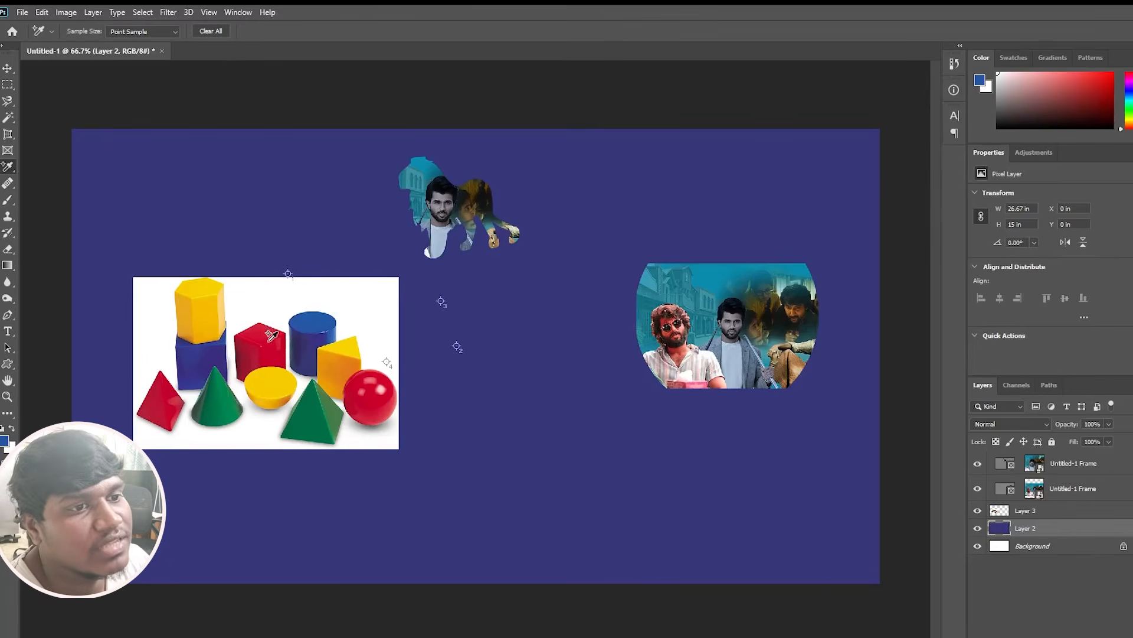
click(268, 342)
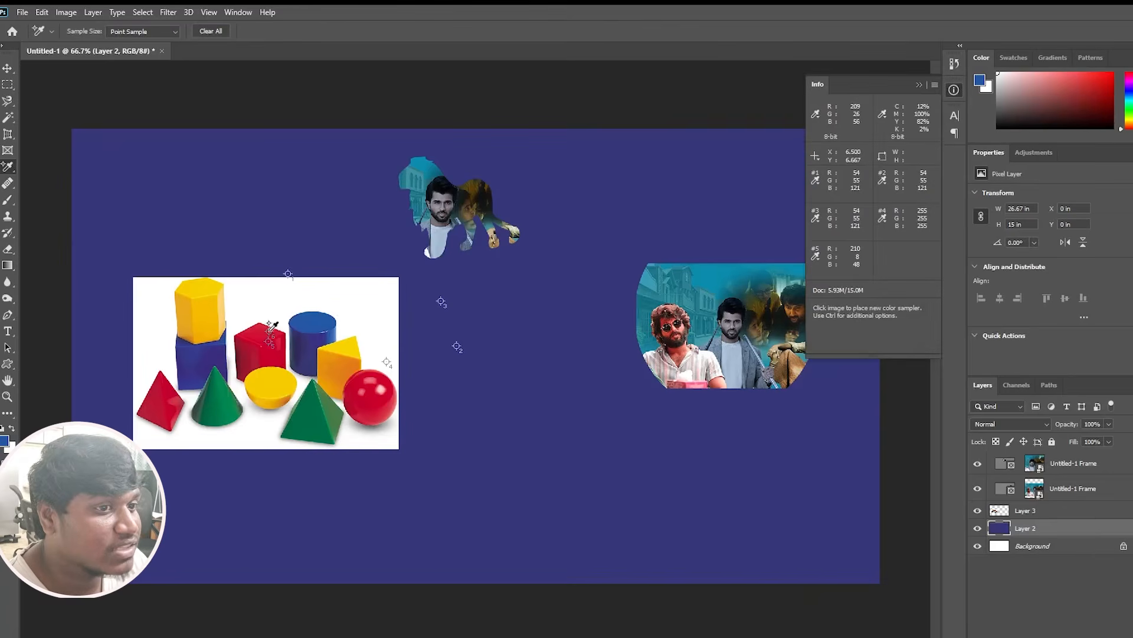
click(269, 332)
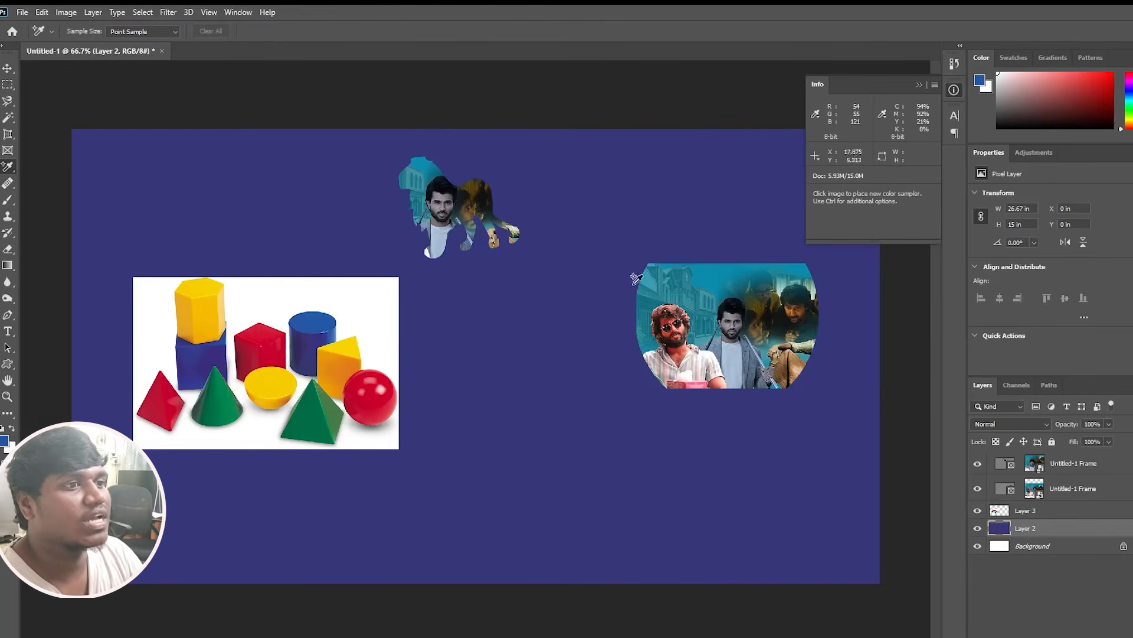
Place two color samplers on the teal sky in the elliptical frame and one on the white backdrop of the shapes image.
click(727, 273)
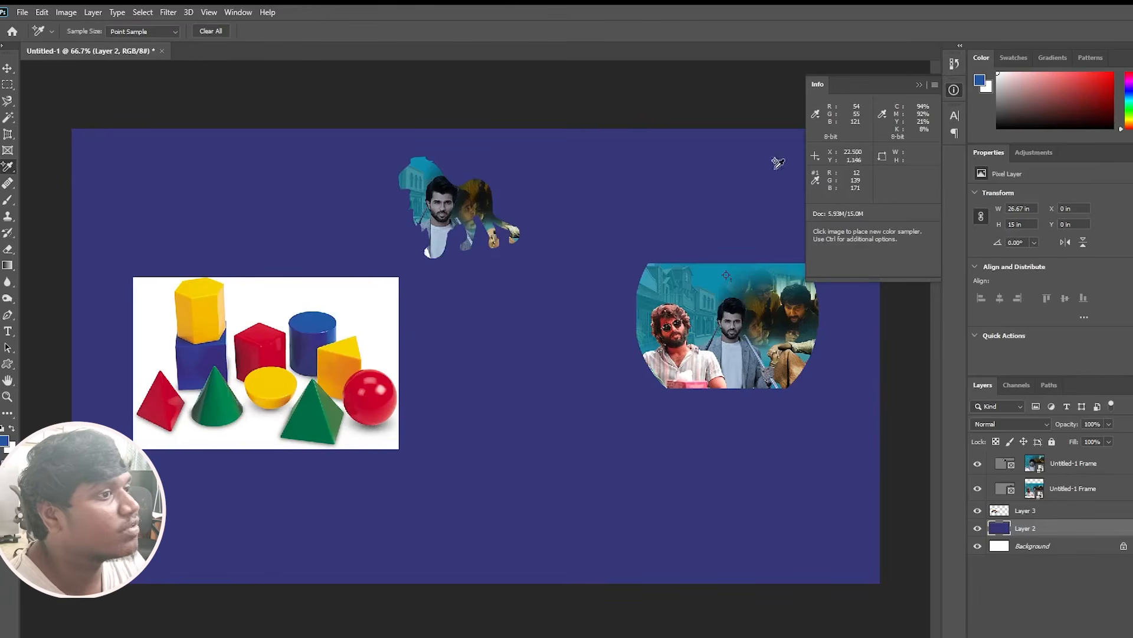
click(706, 275)
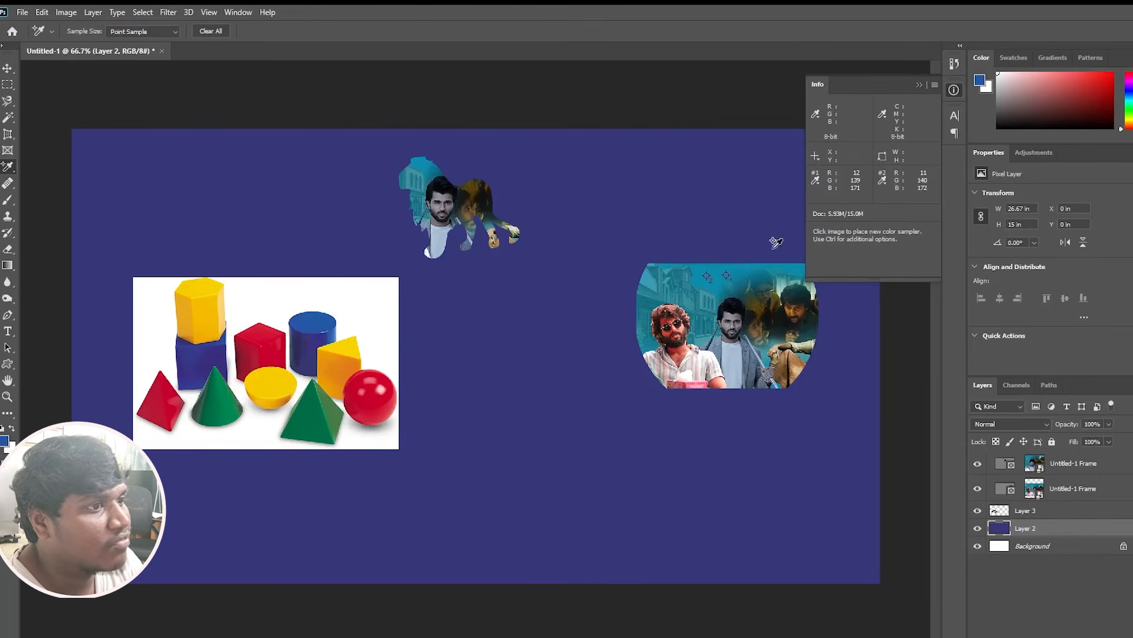
click(349, 297)
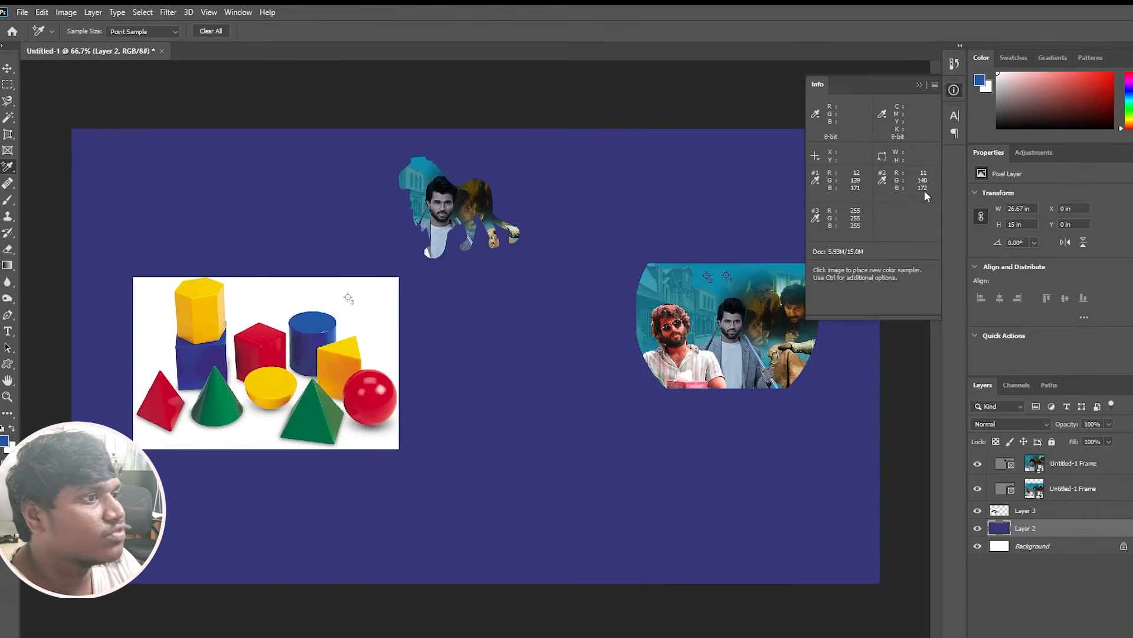
Set the foreground color to R 11, G 142, B 172 and place a color sampler on the dark blue background beside the lion.
click(5, 442)
double_click(1030, 377)
text(11)
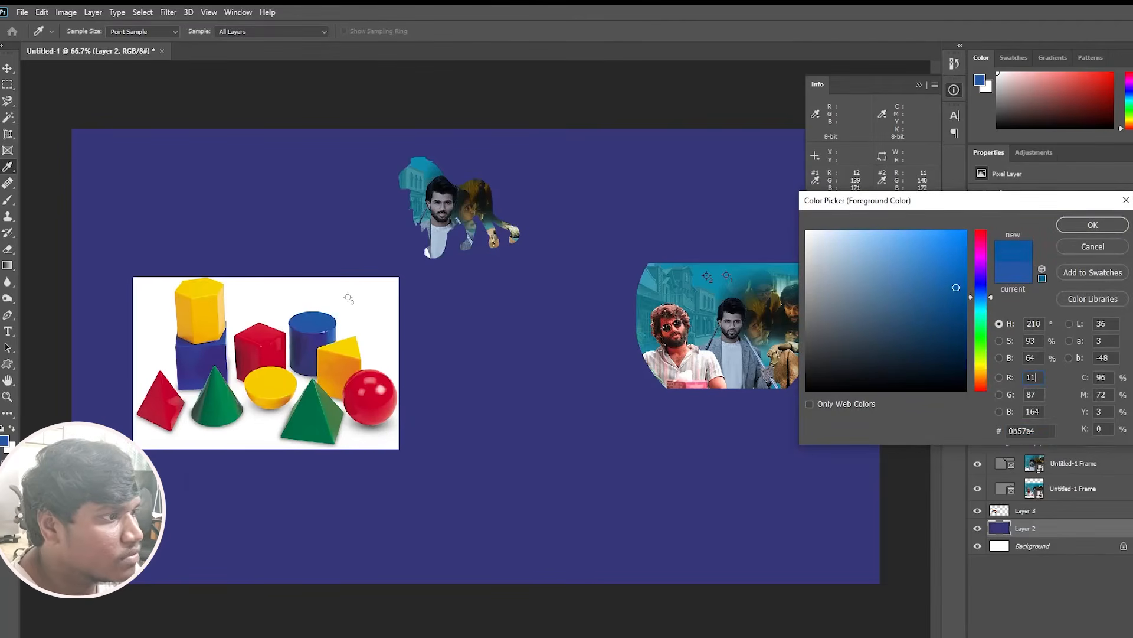
click(1038, 394)
key(BackSpace)
key(BackSpace)
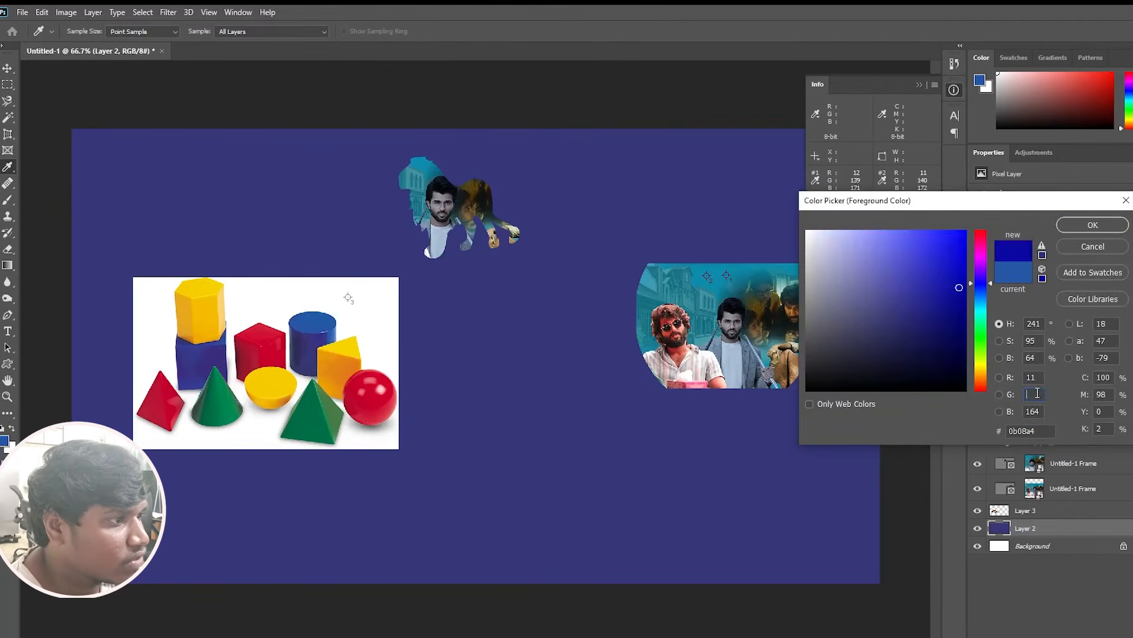
text(142)
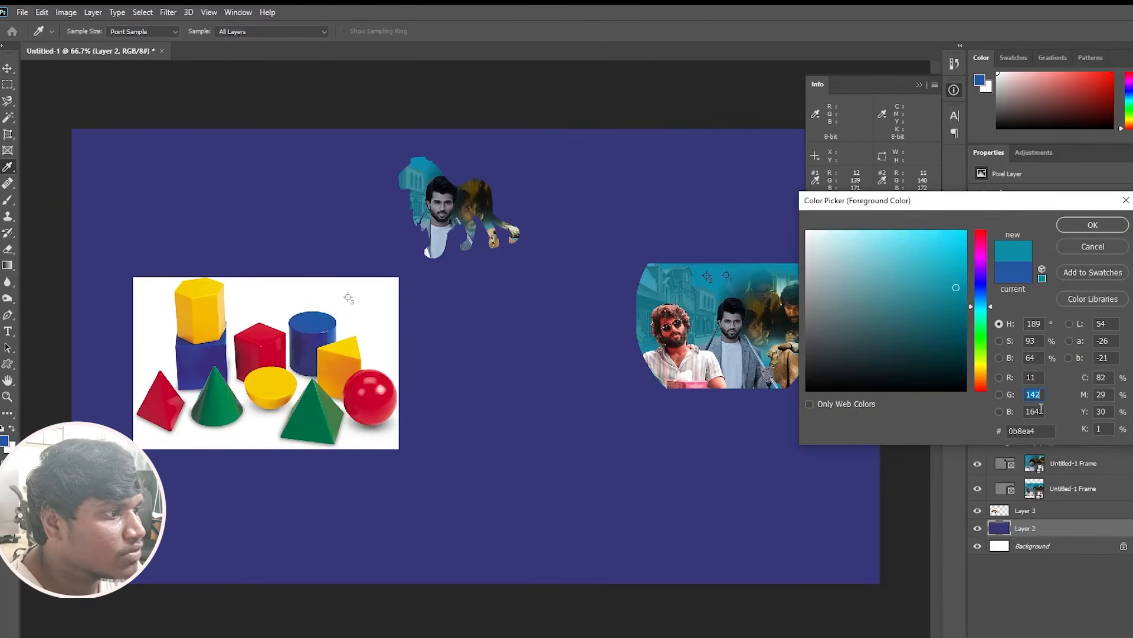
click(1041, 410)
key(BackSpace)
key(BackSpace)
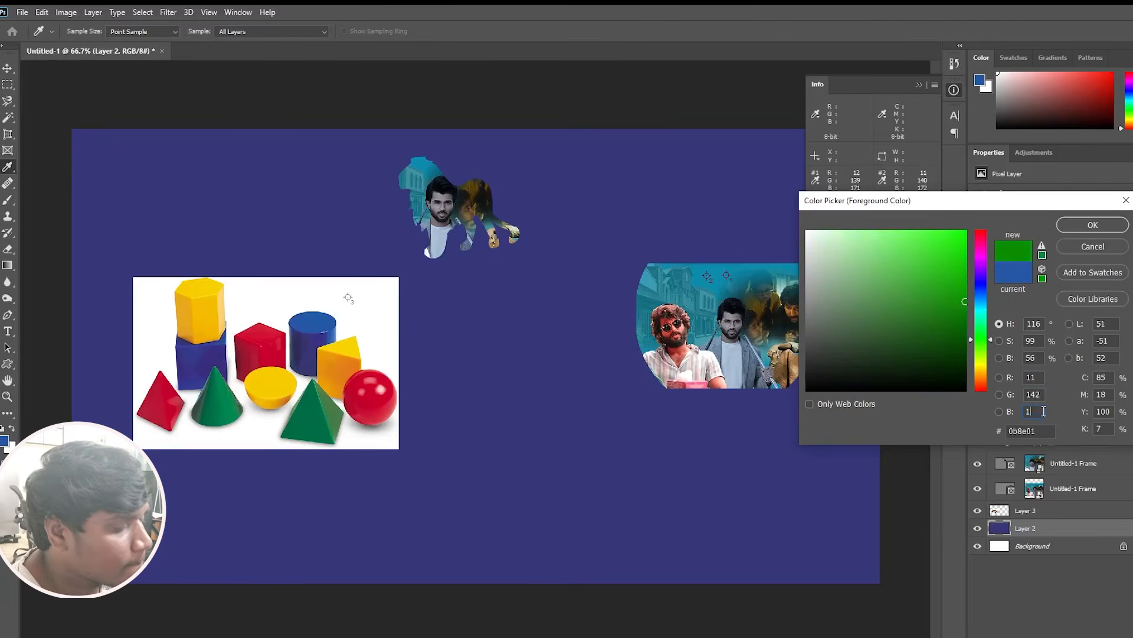
text(72)
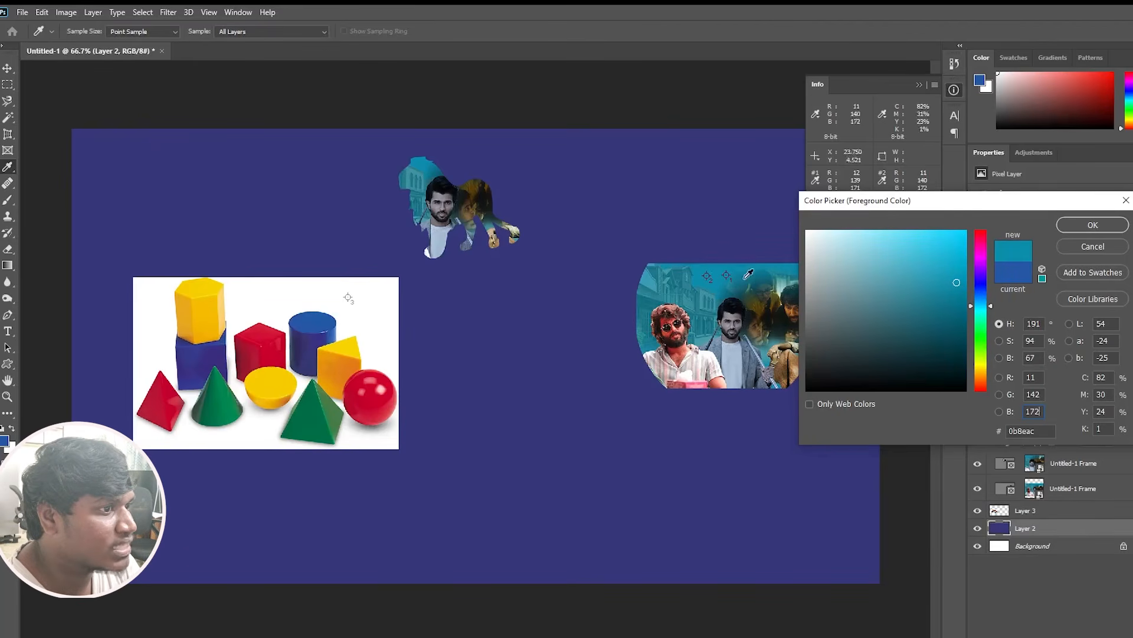
click(1082, 228)
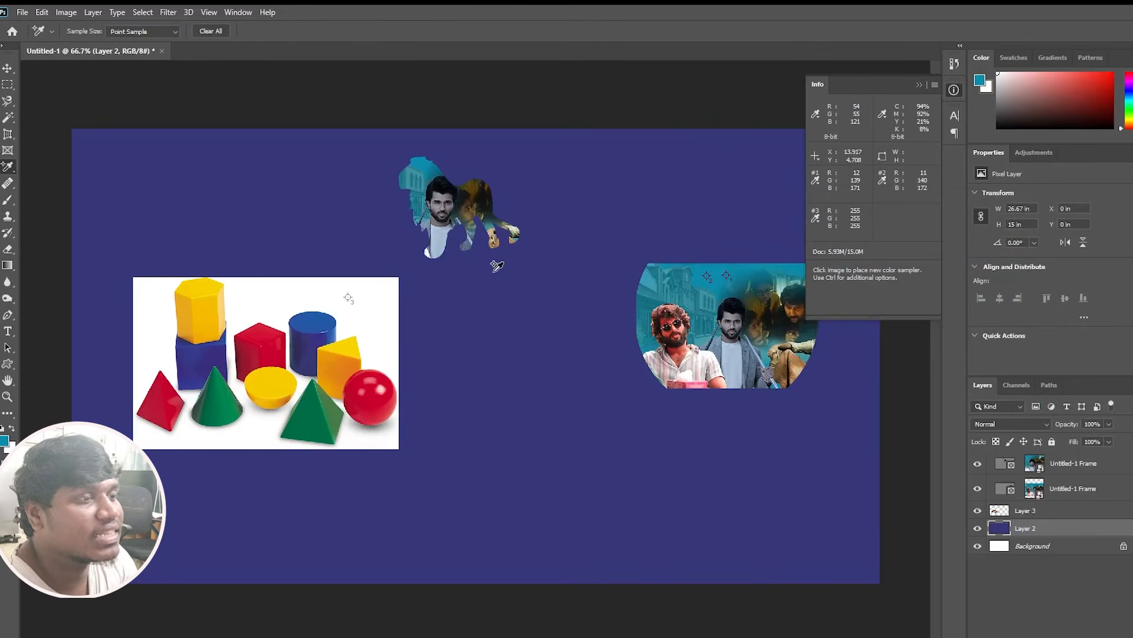
click(544, 248)
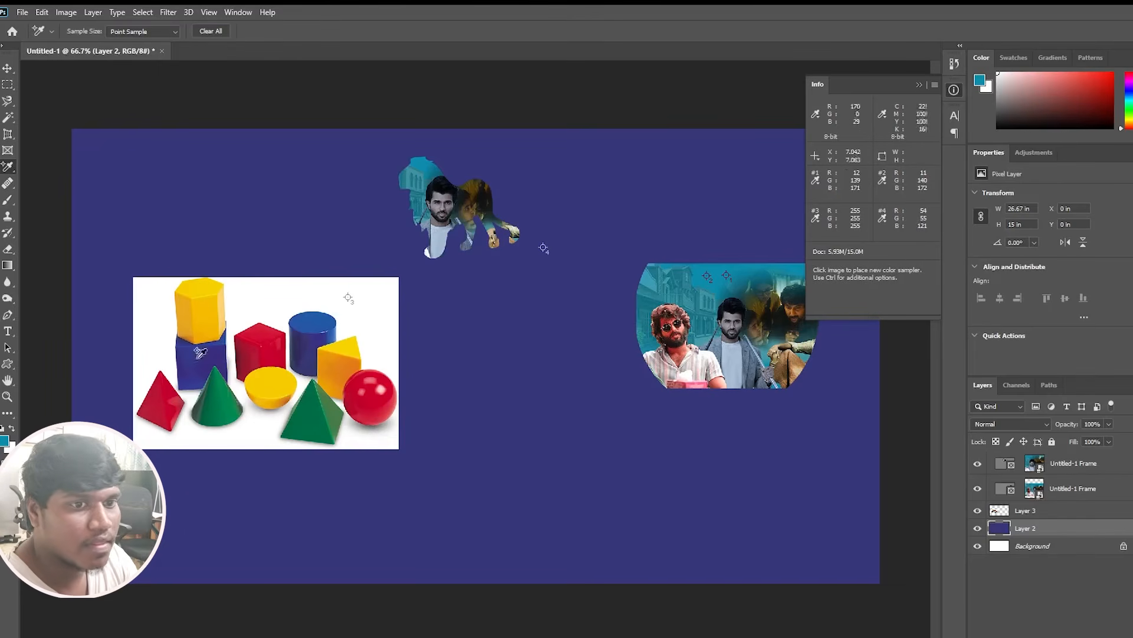
Set the foreground color to R 54, G 55, B 121 in the Color Picker.
click(5, 440)
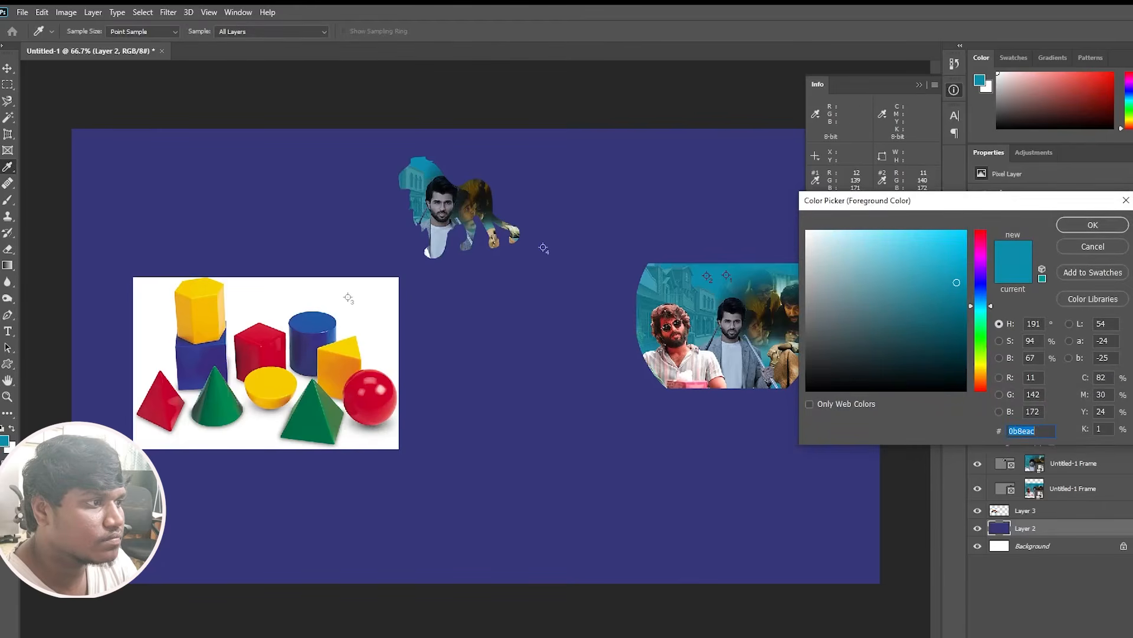
click(1035, 379)
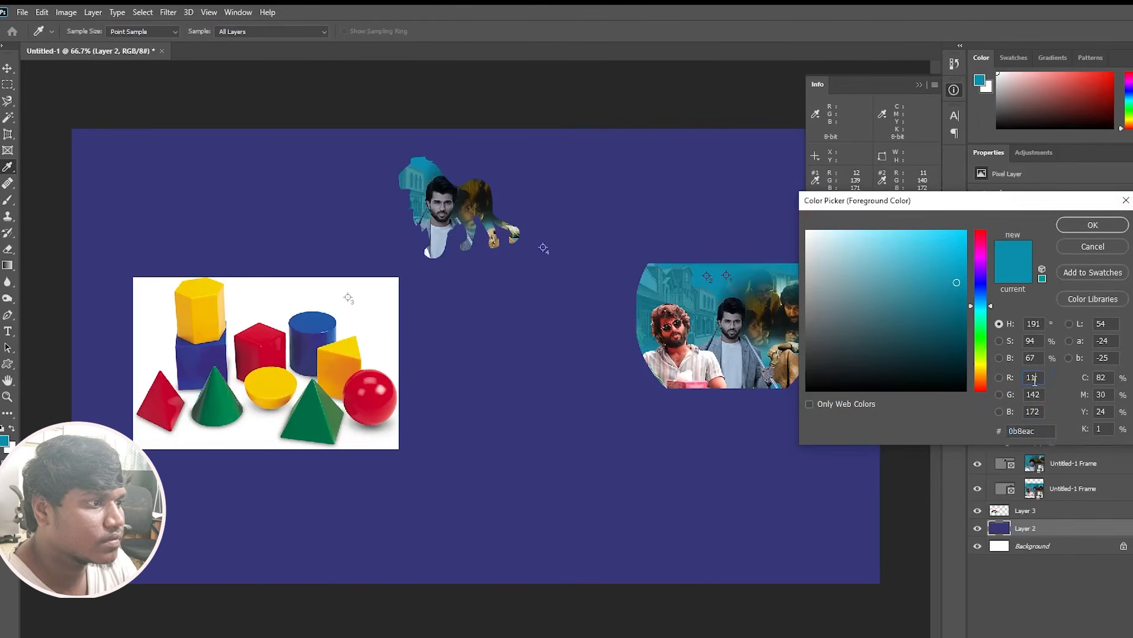
key(BackSpace)
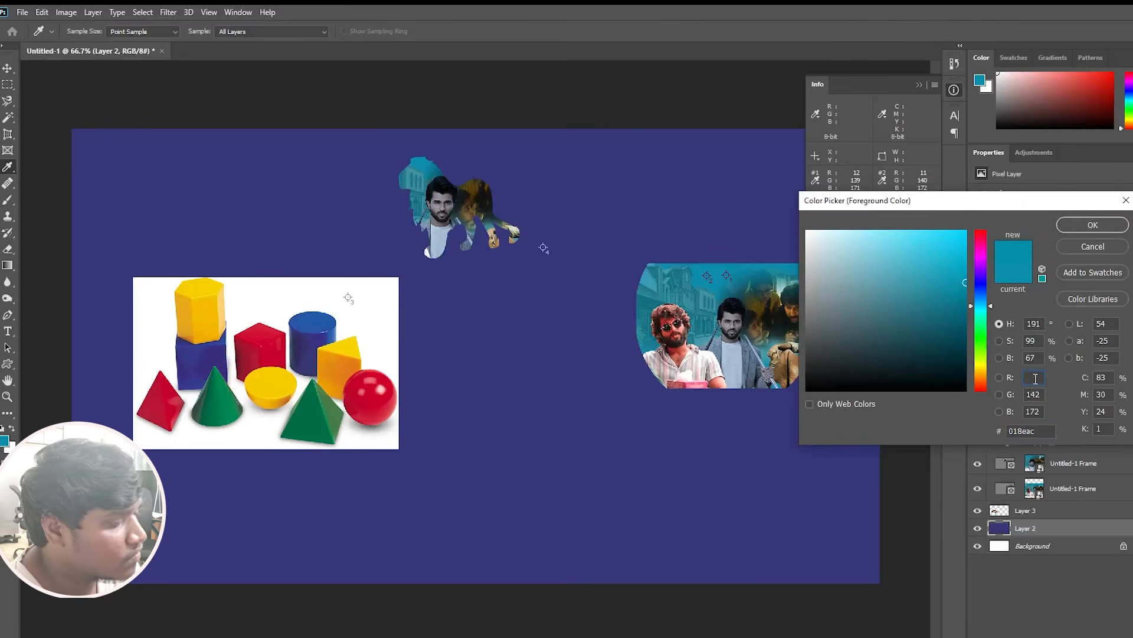
text(54)
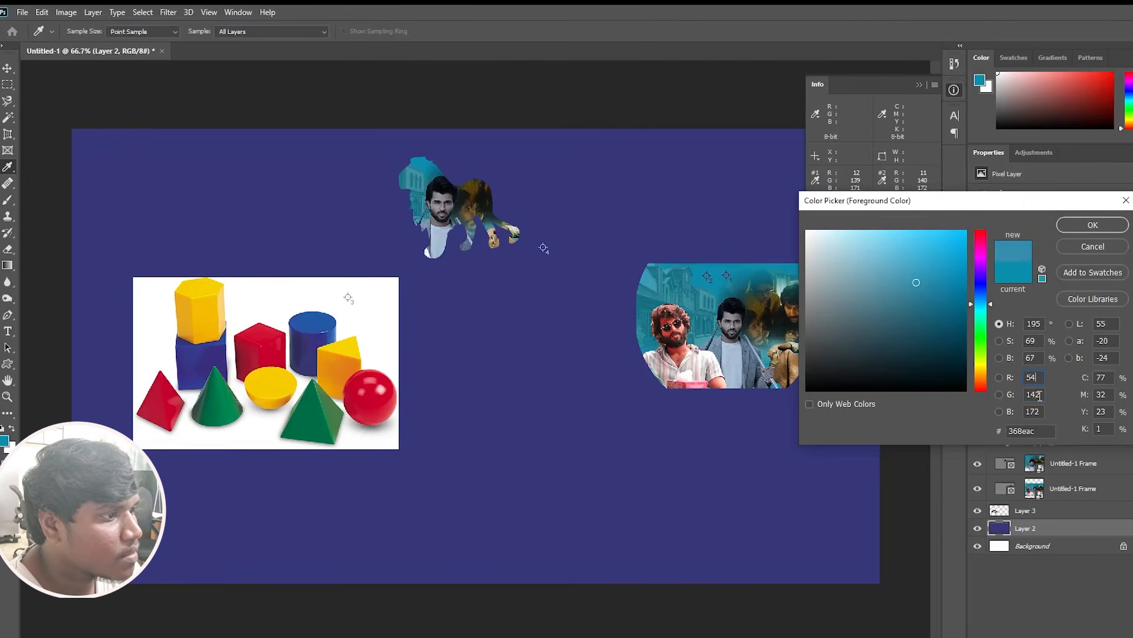
key(BackSpace)
key(BackSpace)
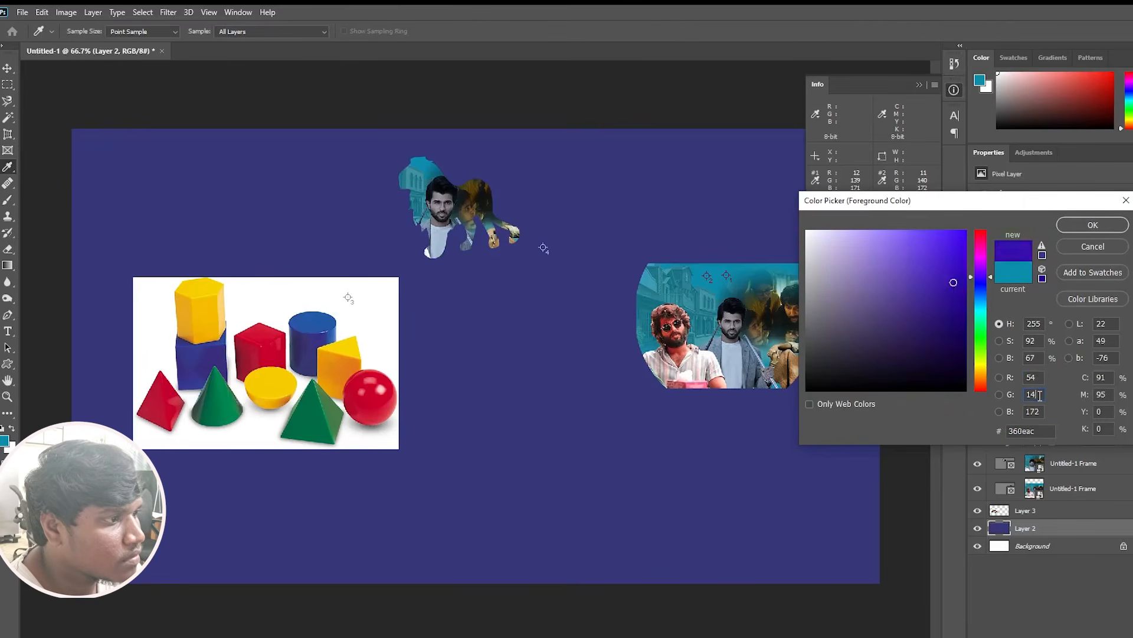
text(55)
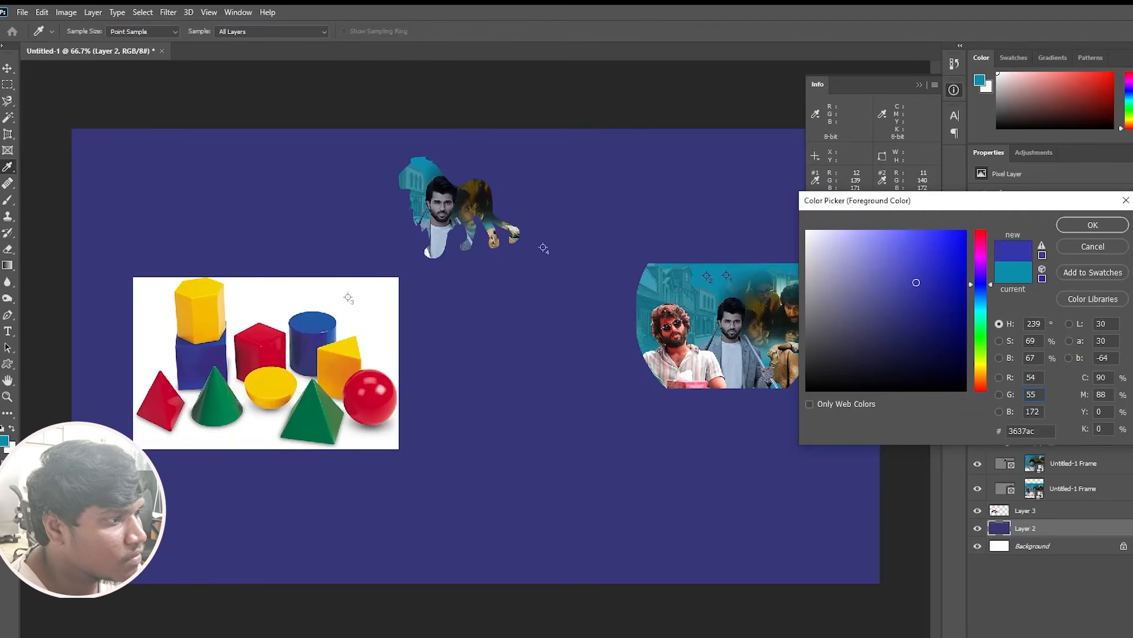
click(1038, 411)
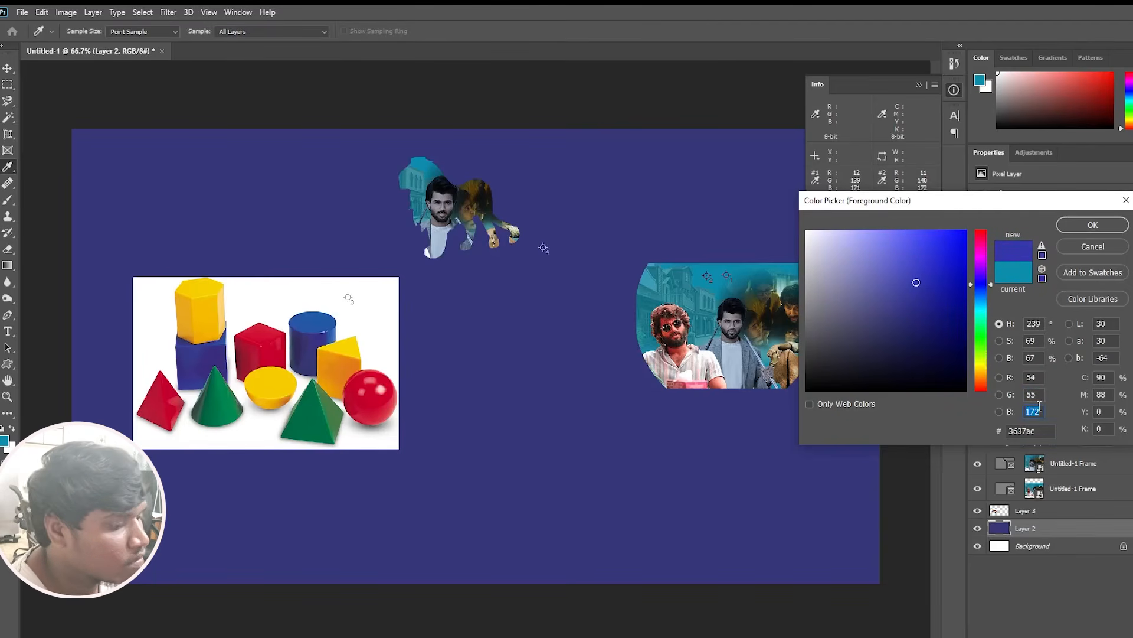
text(121)
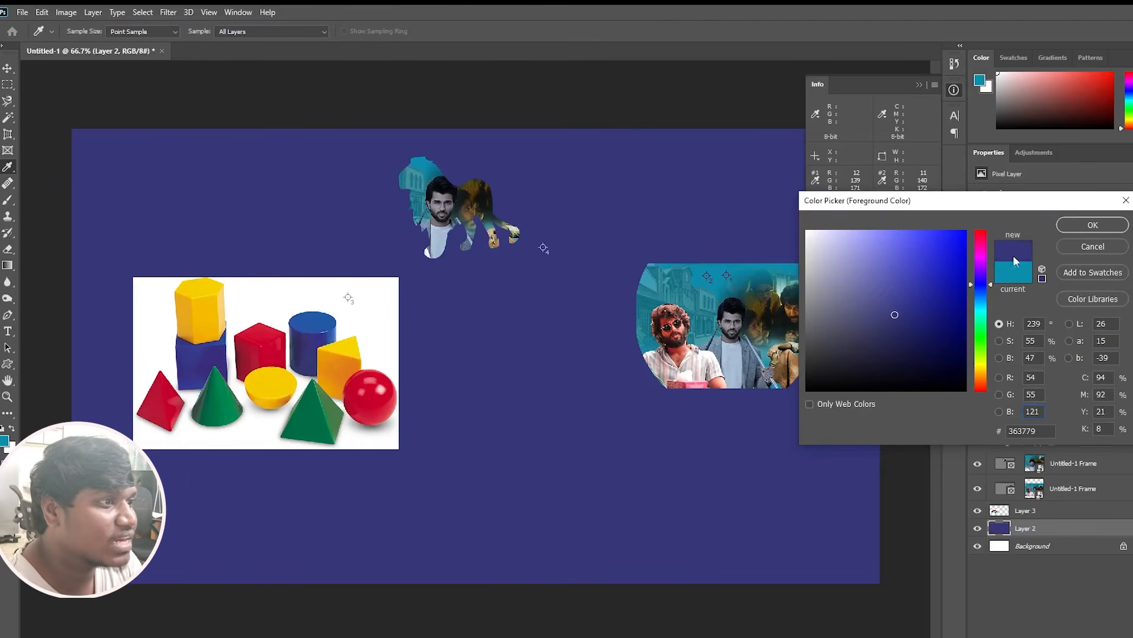
click(1093, 225)
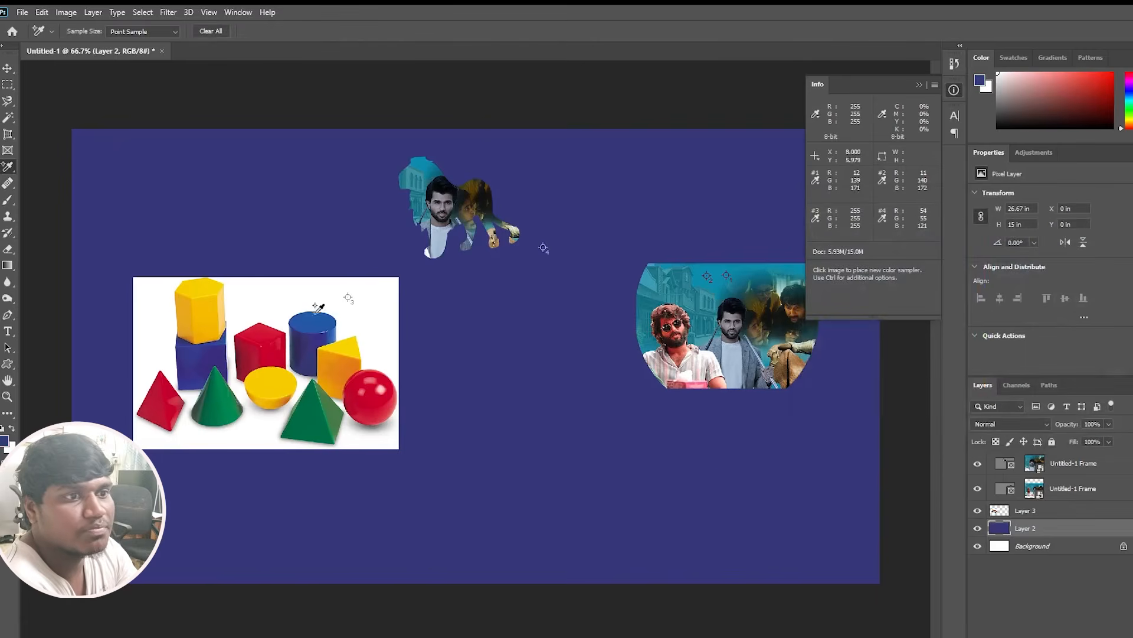
Fill Layer 2 with the white background color and refill it with the dark blue foreground color.
key(ctrl+BackSpace)
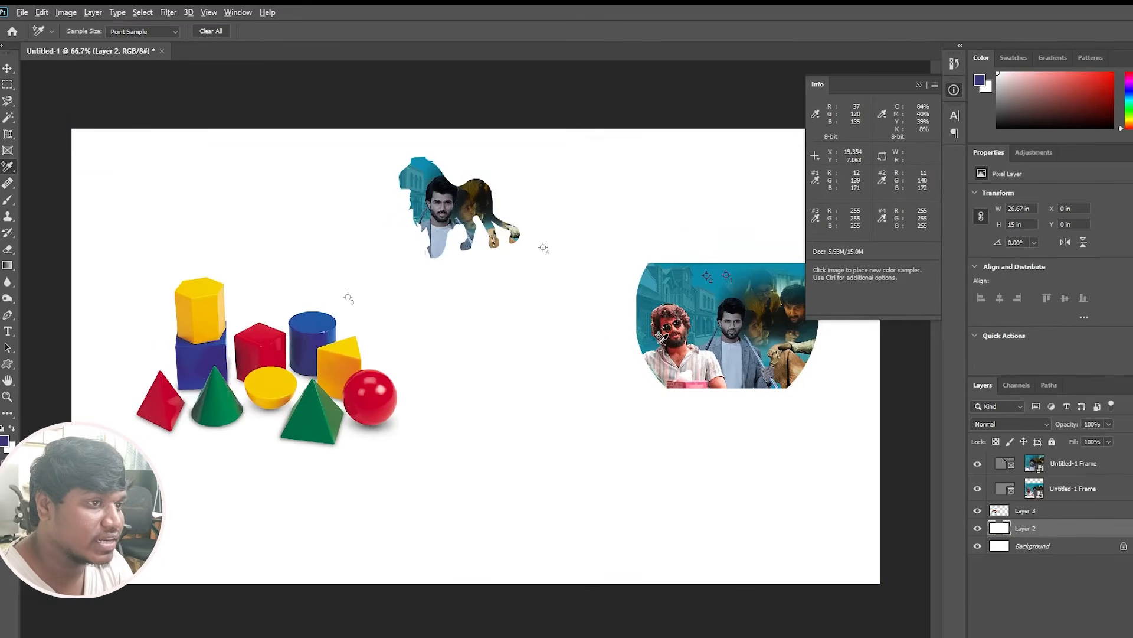
key(alt+BackSpace)
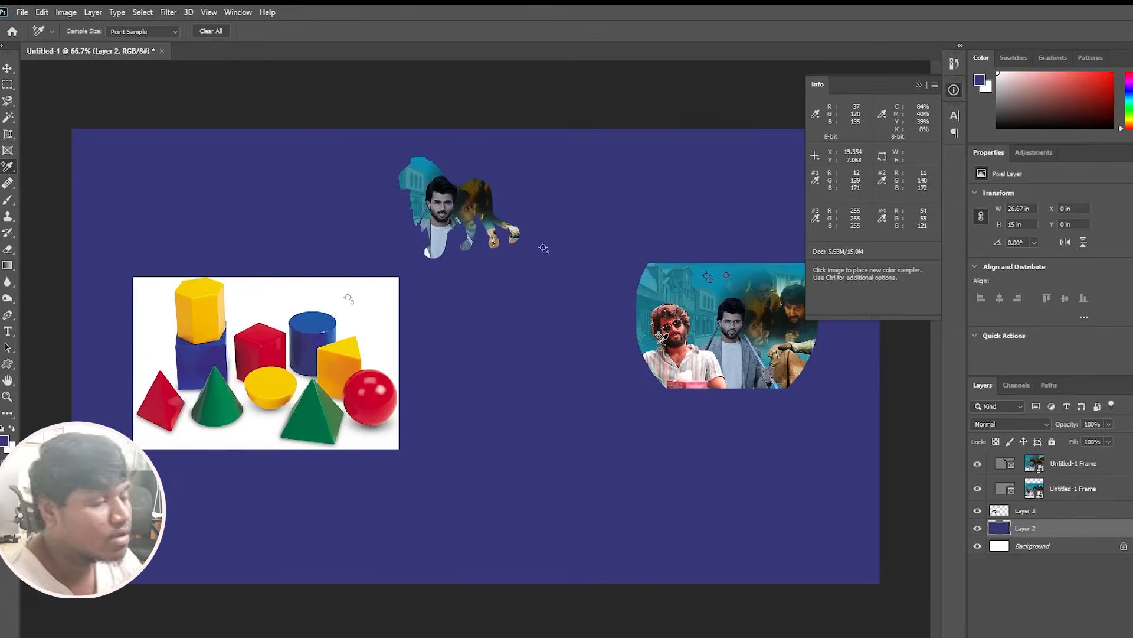
right_click(10, 167)
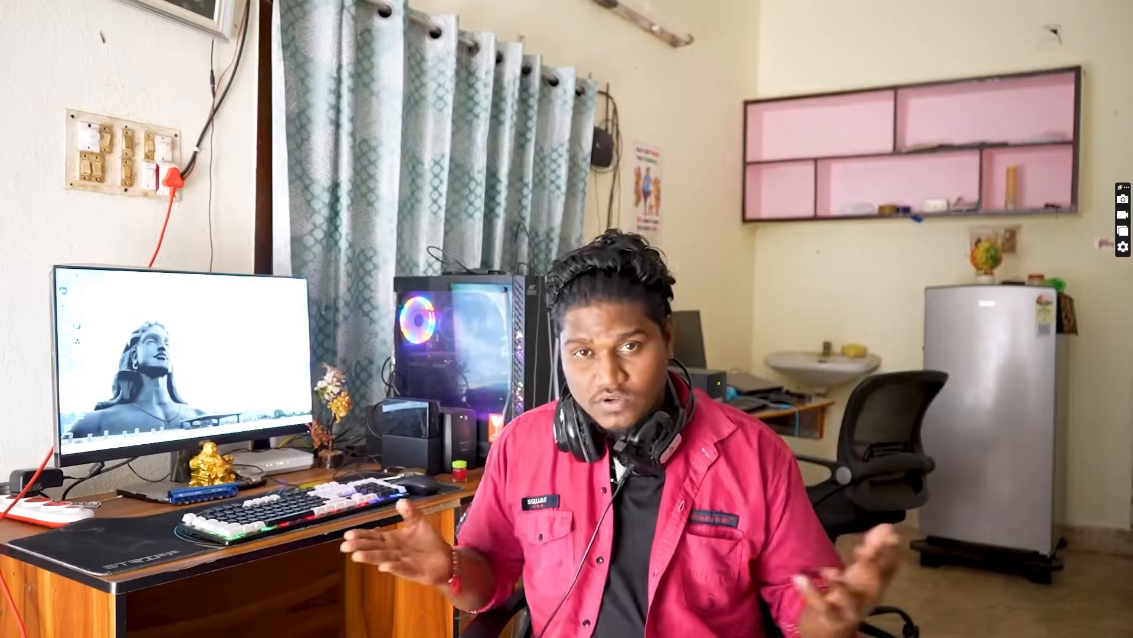